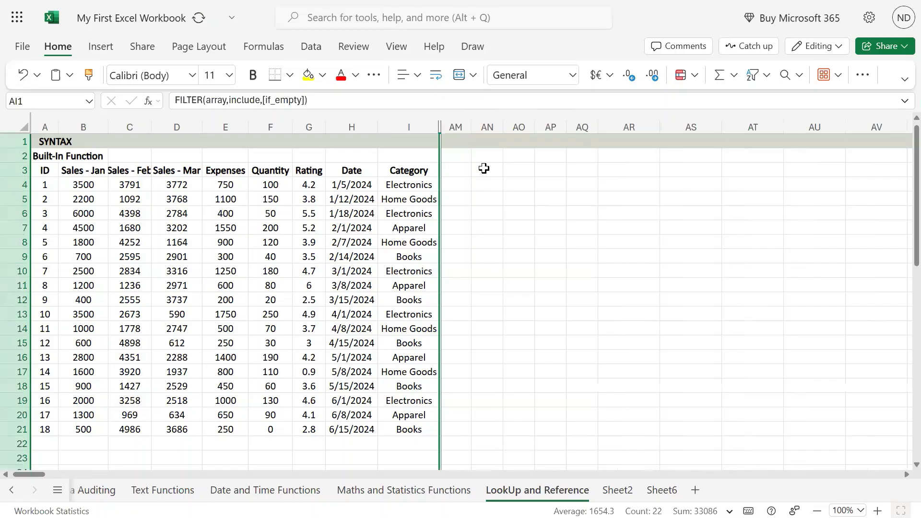
Enter the heading TRANSPOSE in cell AM2 and widen column AM to fit it
left_click(456, 155)
left_click_drag(470, 129, 486, 129)
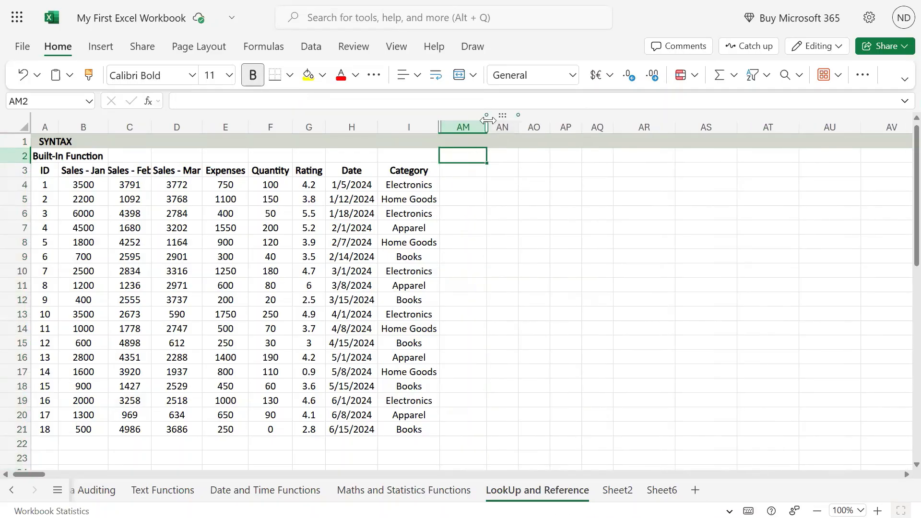
type("TRANSPOSE")
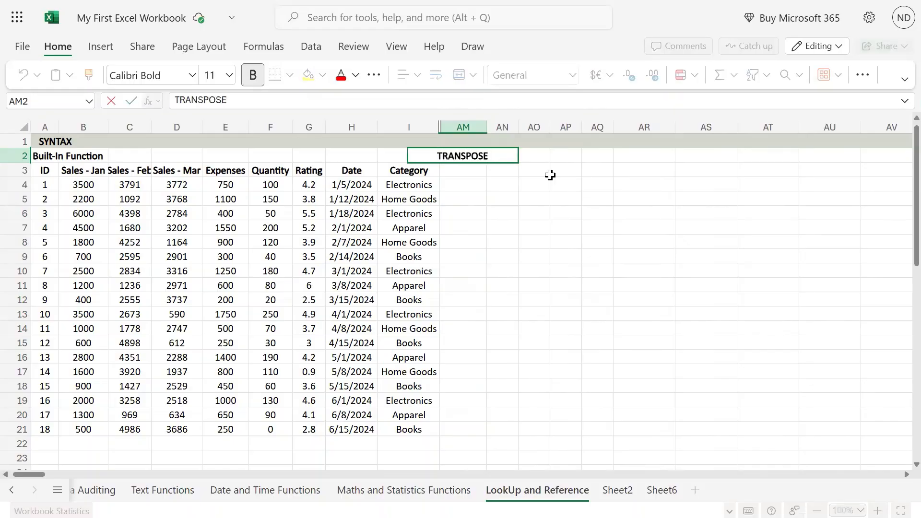
key("Return")
key("Up")
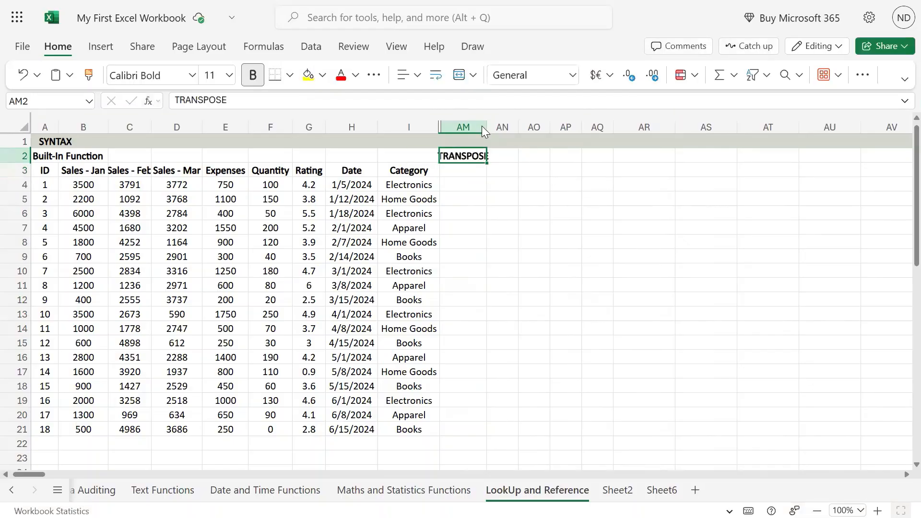
left_click_drag(483, 131, 497, 131)
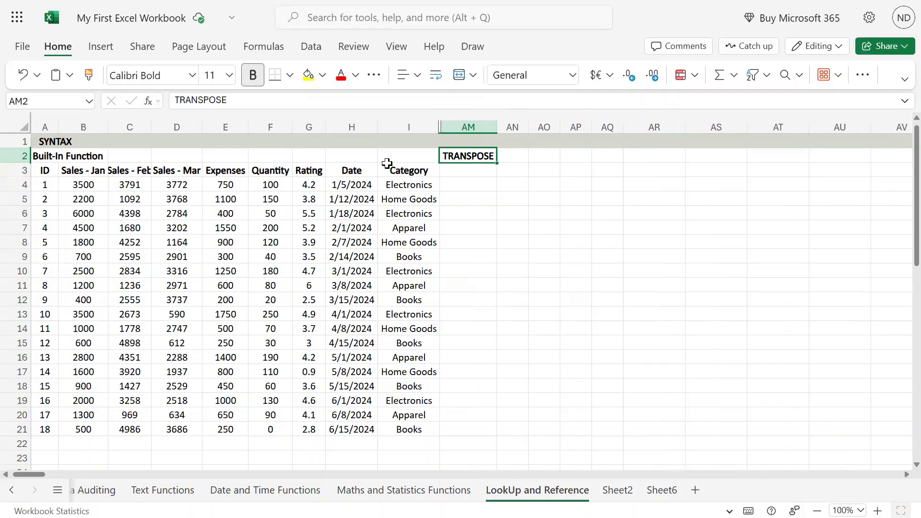
Copy the range A3:I7 and paste it with rows and columns transposed, starting at cell AM3
left_click(40, 173)
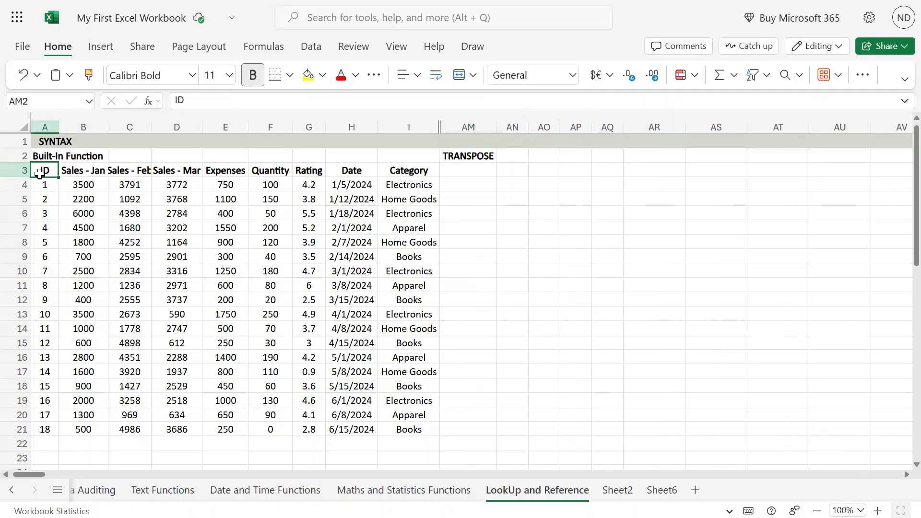
left_click_drag(40, 173, 402, 230)
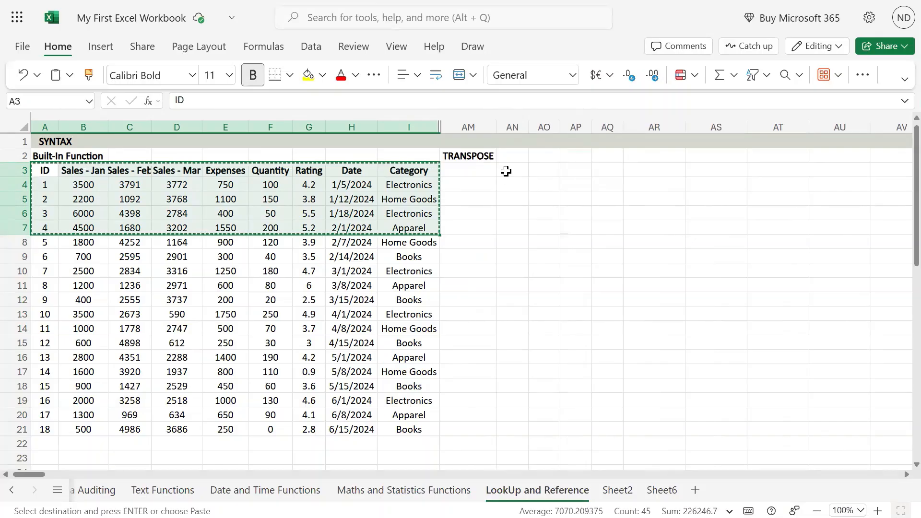
left_click(467, 171)
mouse_move(36, 172)
left_mouse_down()
mouse_move(355, 229)
mouse_move(408, 229)
left_mouse_up()
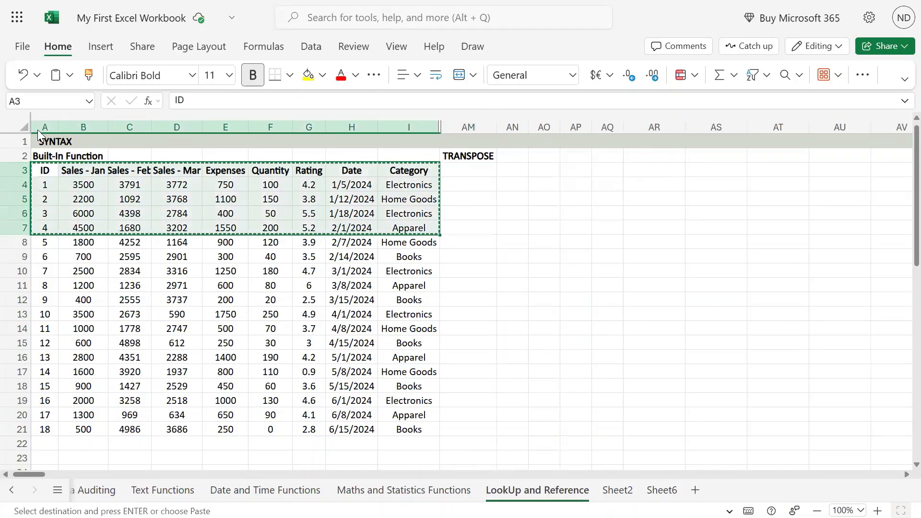
left_click(503, 168)
left_click(489, 172)
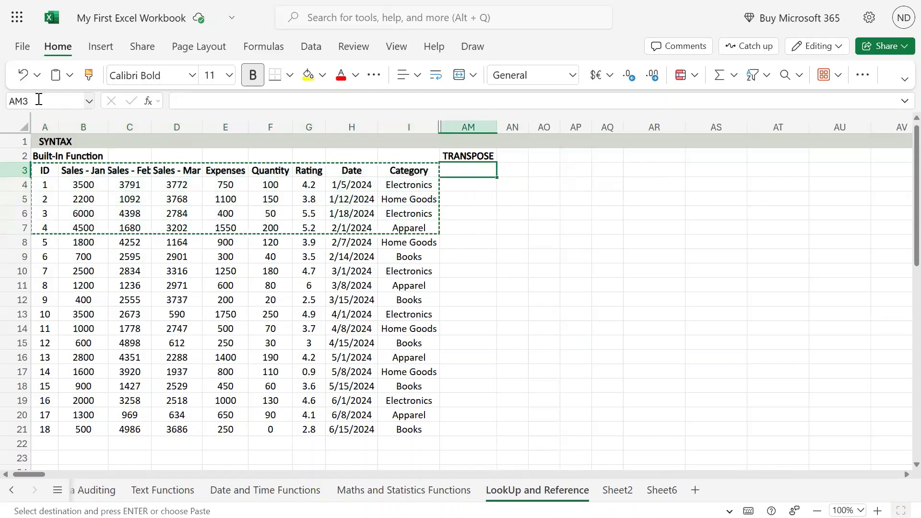
left_click(69, 76)
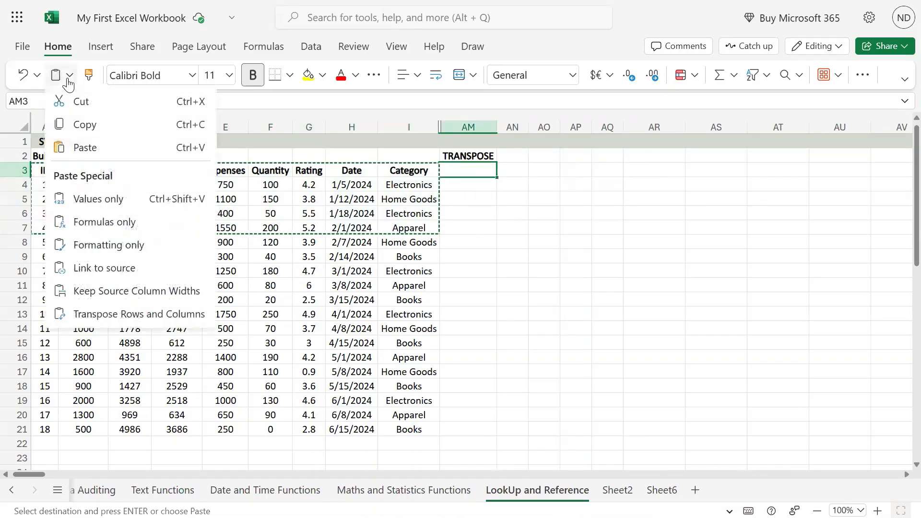
left_click(134, 314)
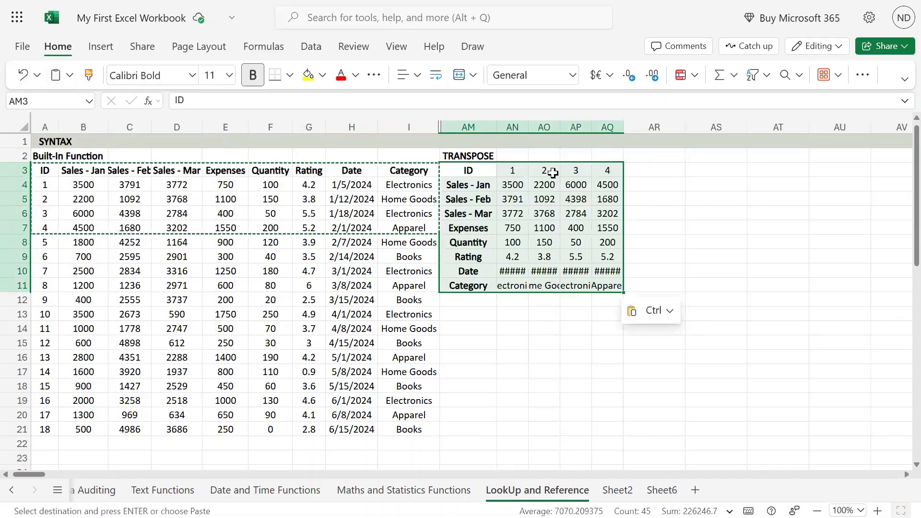
Compare the headers, IDs and sales values of the transposed block with the matching cells in the source table
left_click_drag(477, 176, 490, 213)
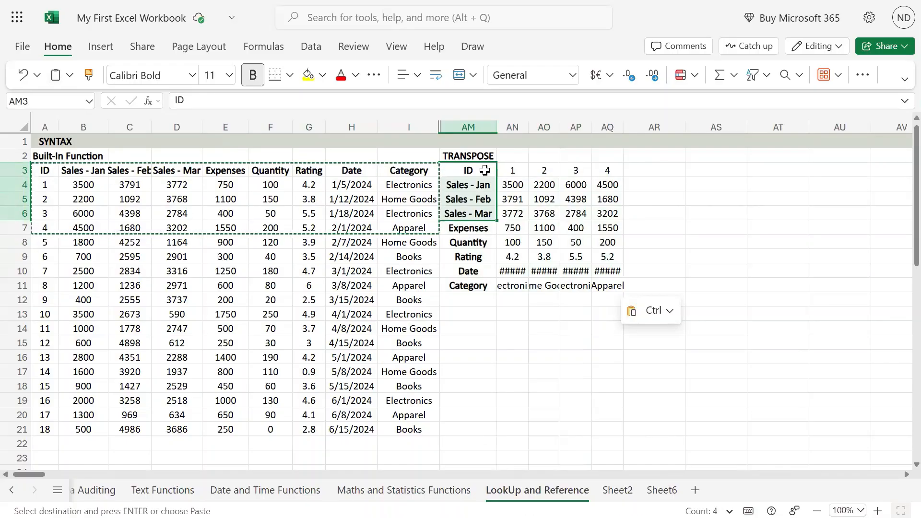
left_click_drag(485, 169, 472, 285)
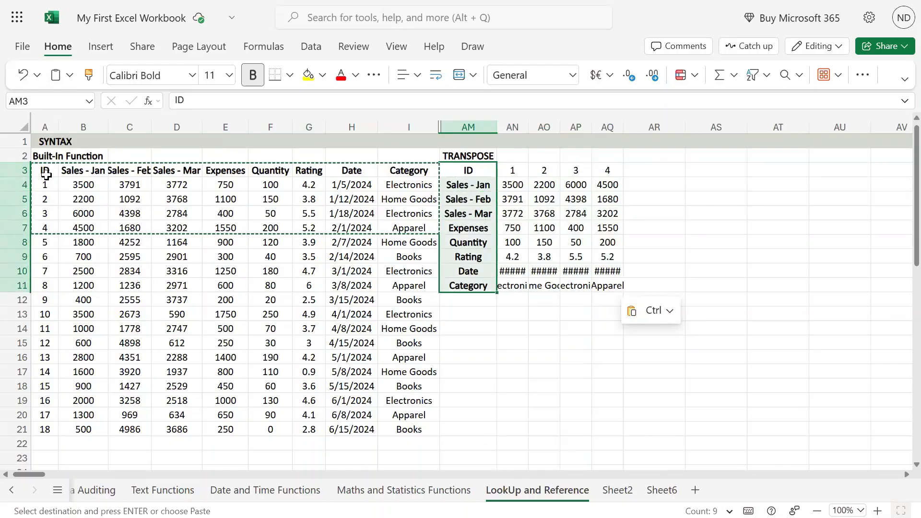
left_click_drag(46, 173, 45, 230)
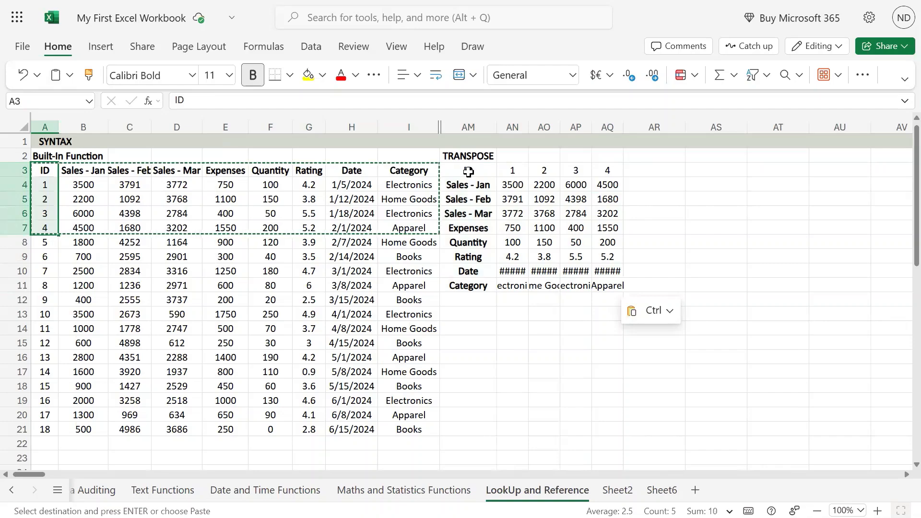
left_click_drag(468, 171, 601, 173)
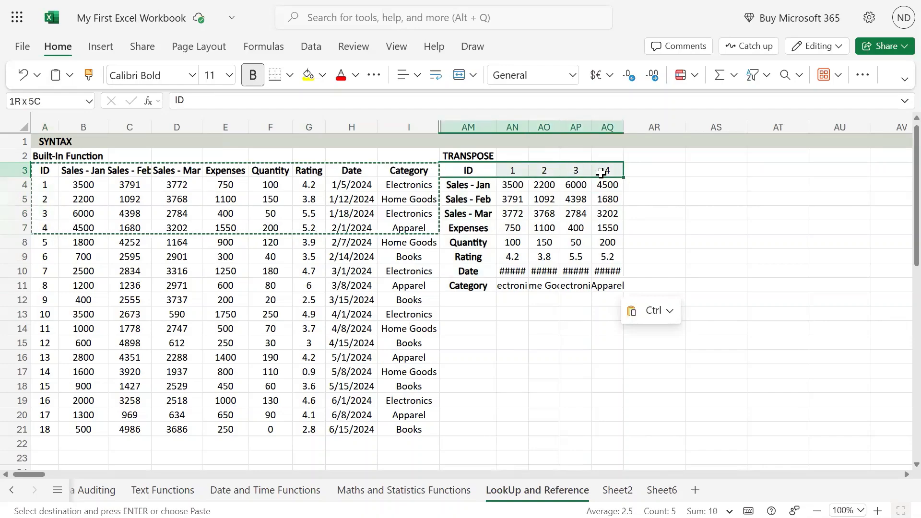
left_click_drag(601, 172, 601, 173)
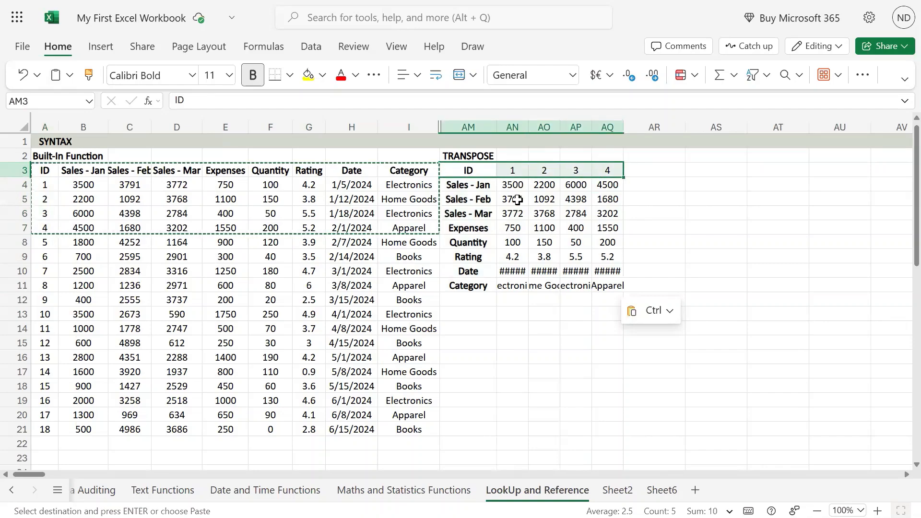
left_click_drag(517, 187, 610, 282)
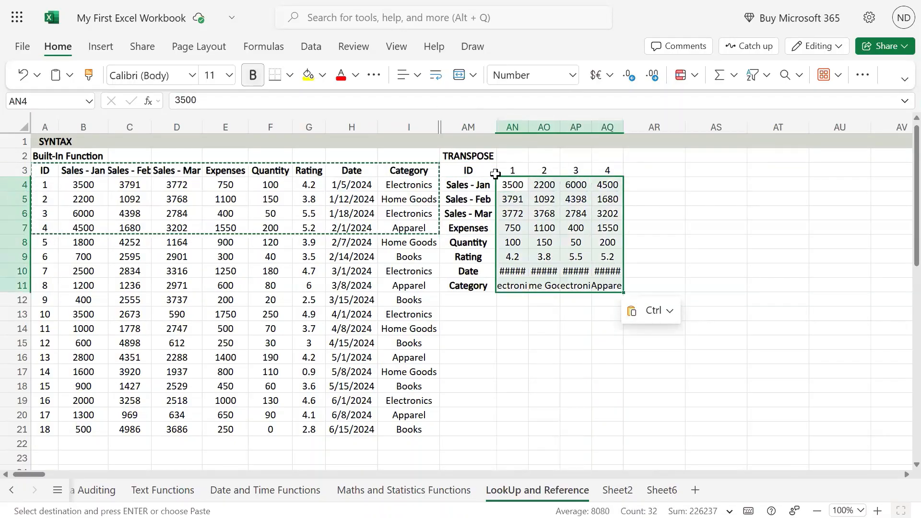
left_click_drag(469, 186, 544, 186)
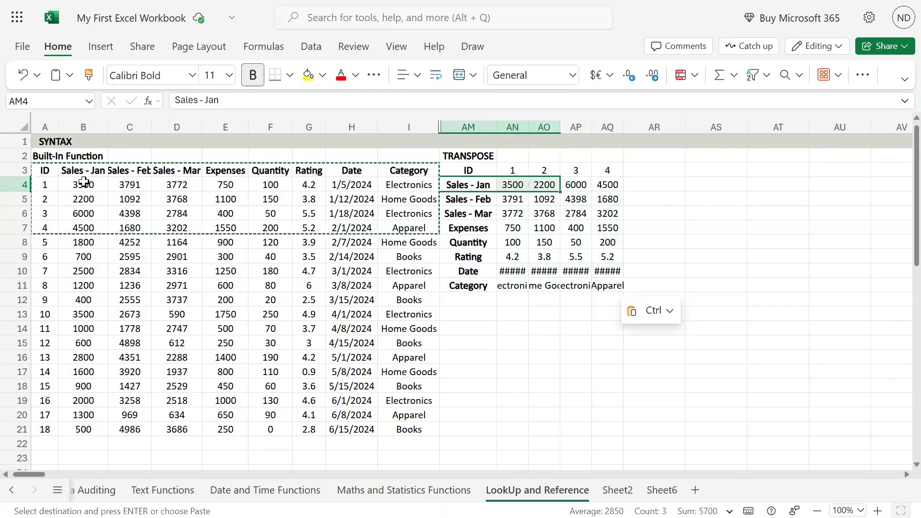
left_click_drag(75, 189, 92, 226)
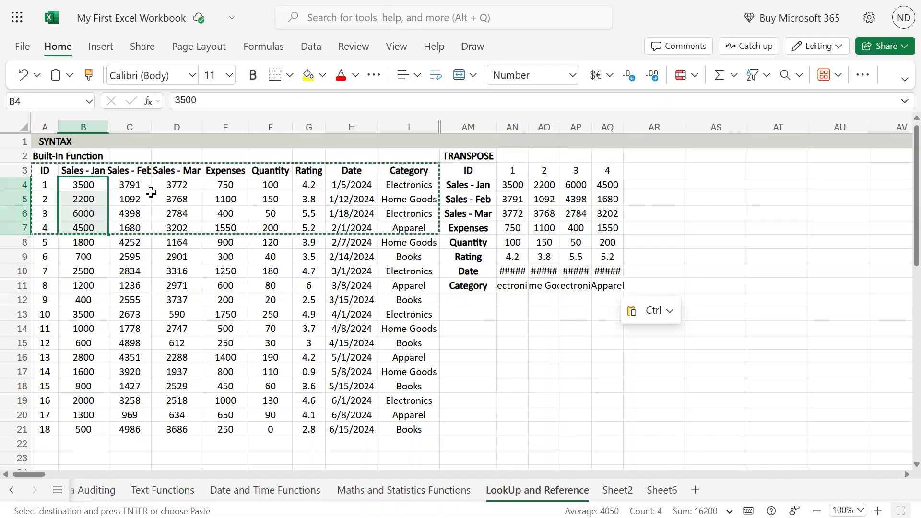
left_click_drag(512, 182, 617, 191)
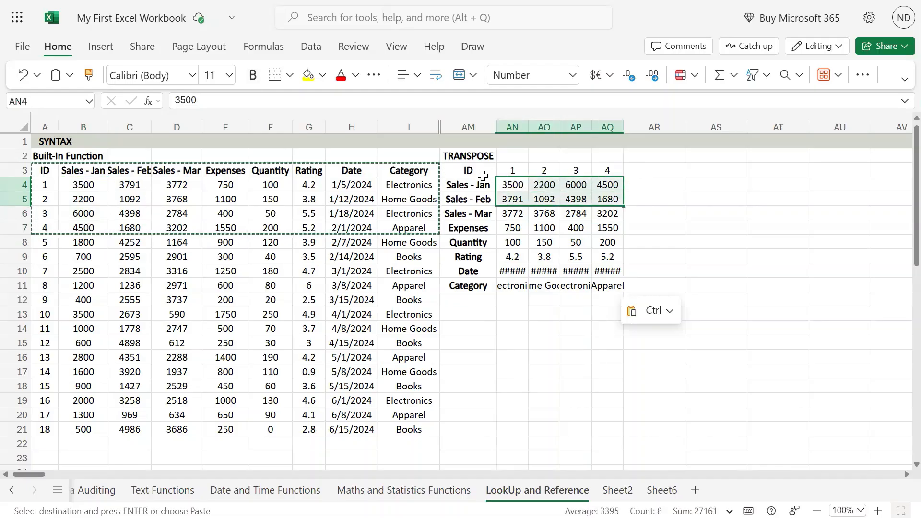
Undo the transposed paste and clear the copy marquee around the source range
left_click_drag(483, 175, 547, 225)
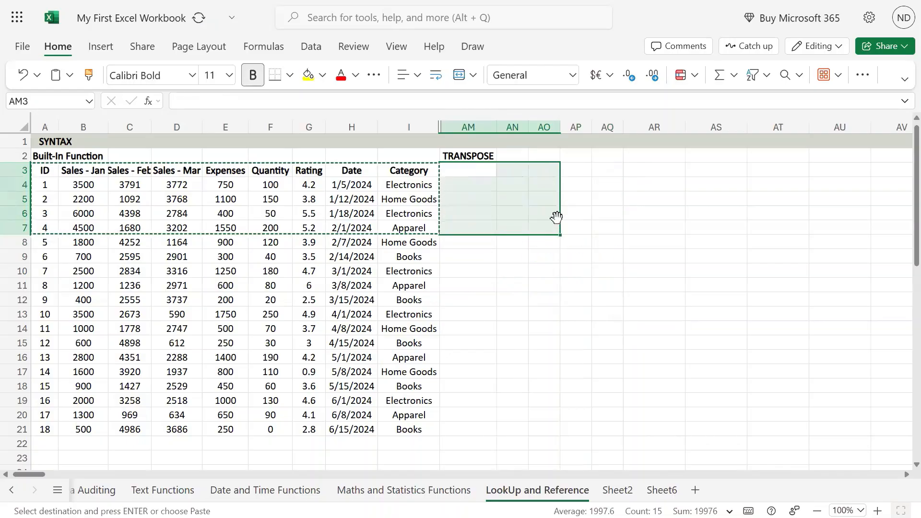
left_click(473, 168)
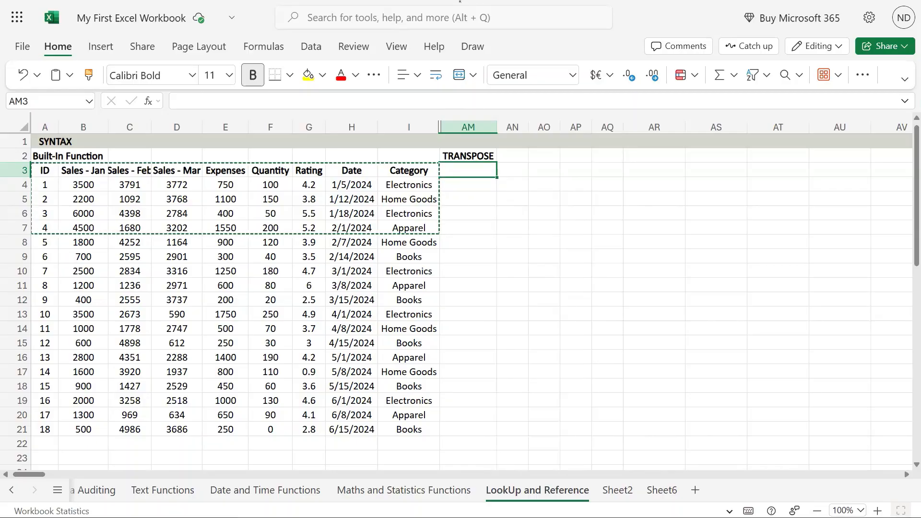
key("Escape")
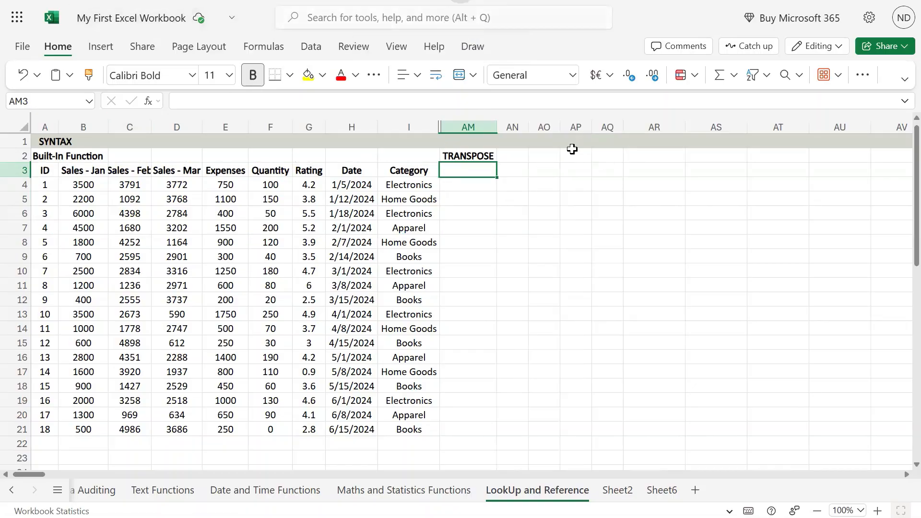
Enter the syntax text TRANSPOSE(array) in cell AM1, in the syntax row above the TRANSPOSE heading
mouse_move(460, 2)
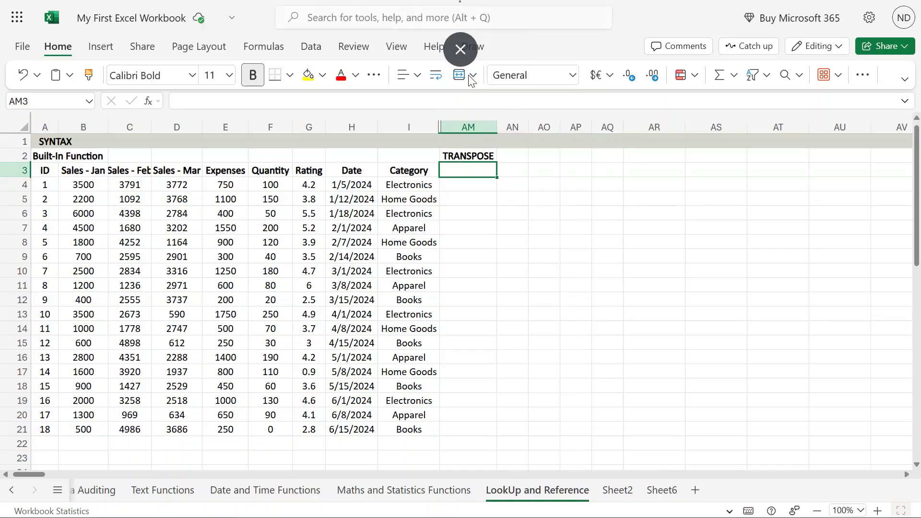
left_click(477, 143)
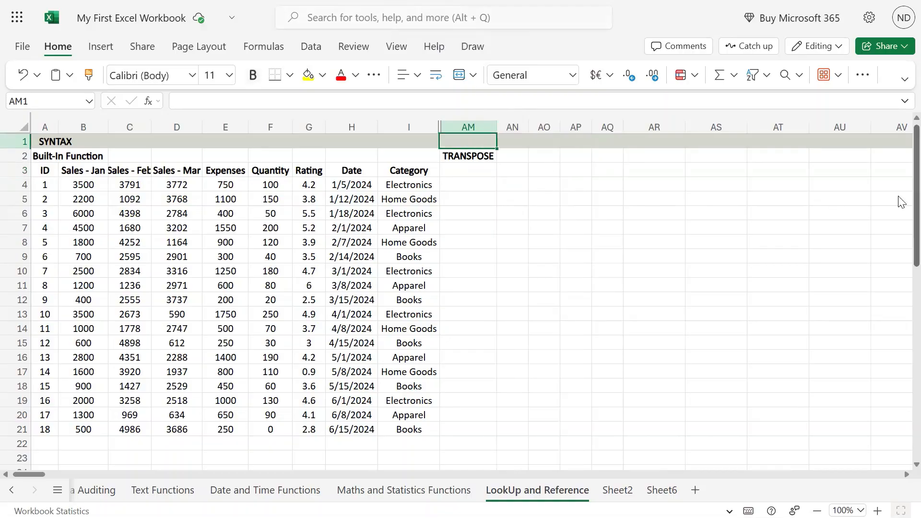
type("transPOSE")
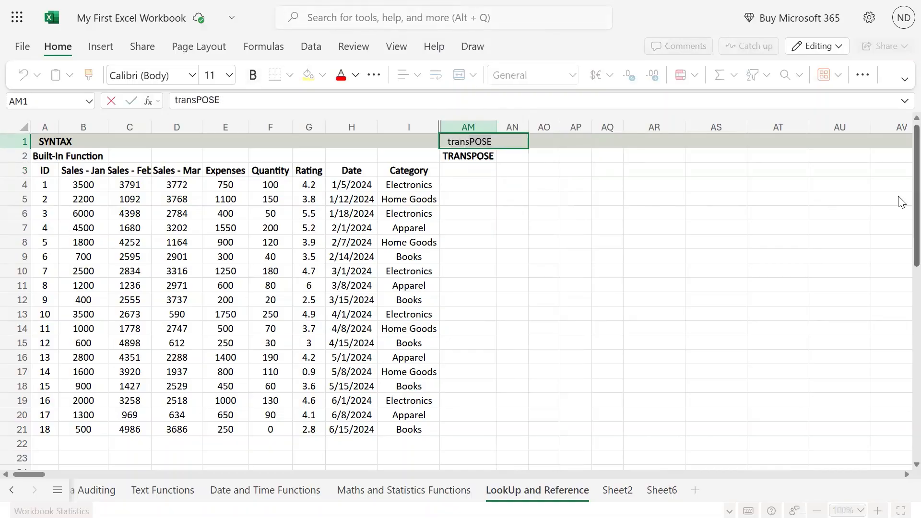
key("Tab")
key("Left")
key("F2")
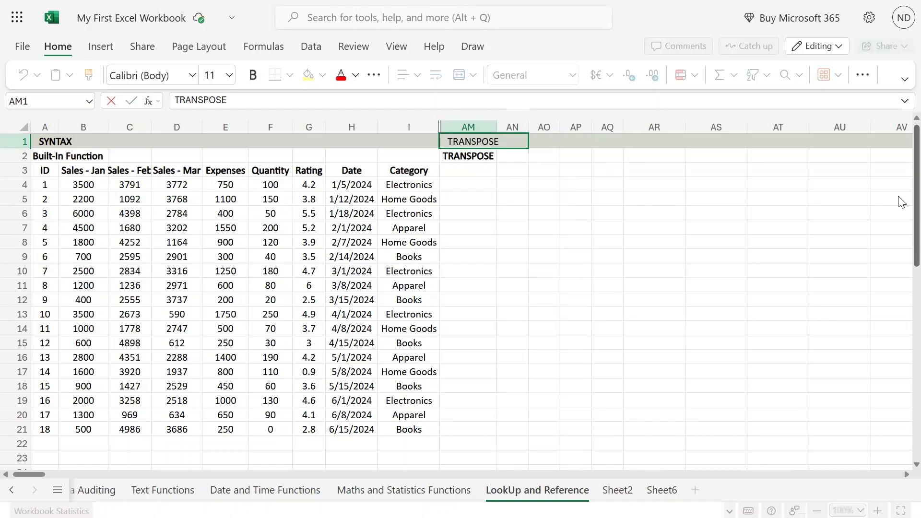
type("(array)")
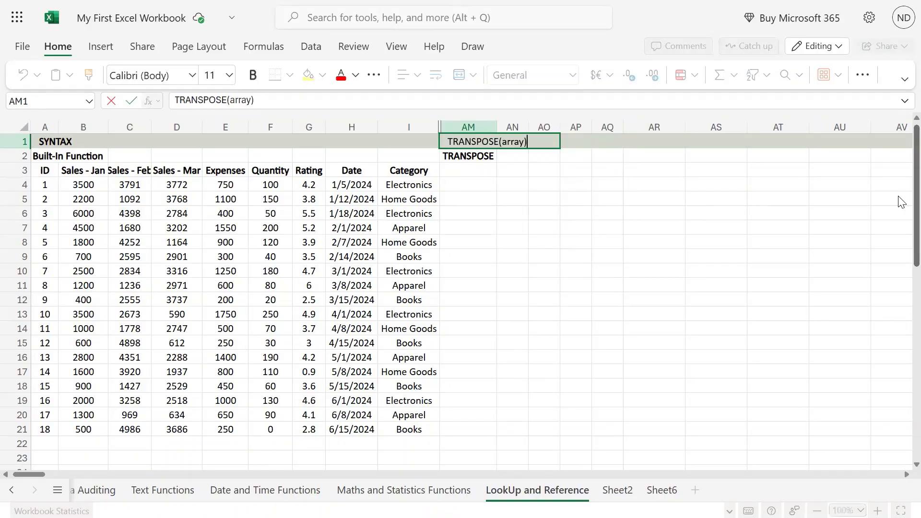
key("Return")
key("Return")
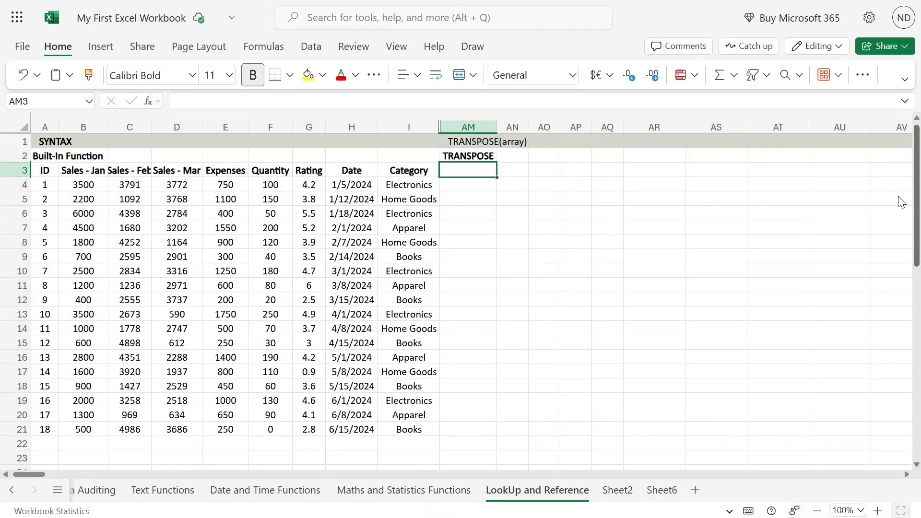
key("Return")
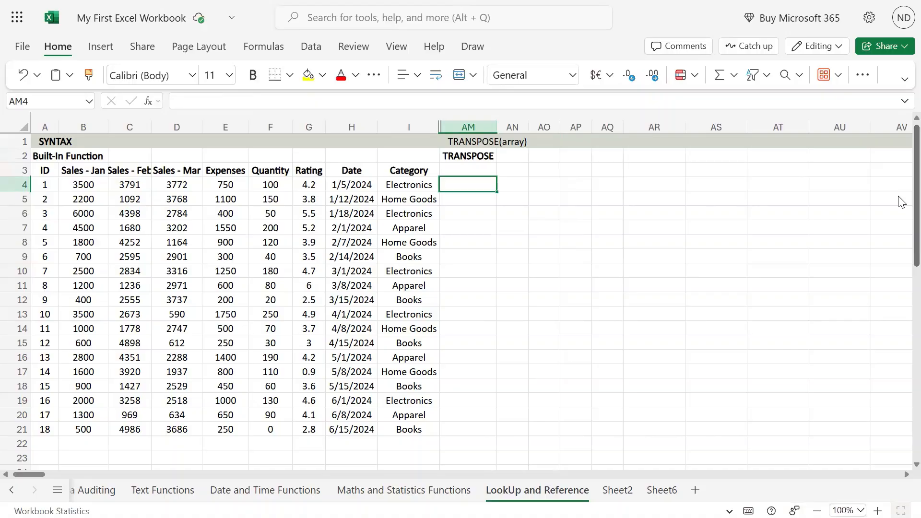
Highlight the source cells A3:D7 to examine the block used as the function's array
key("Left")
key("Left")
key("Left")
key("Left")
key("Left")
key("Left")
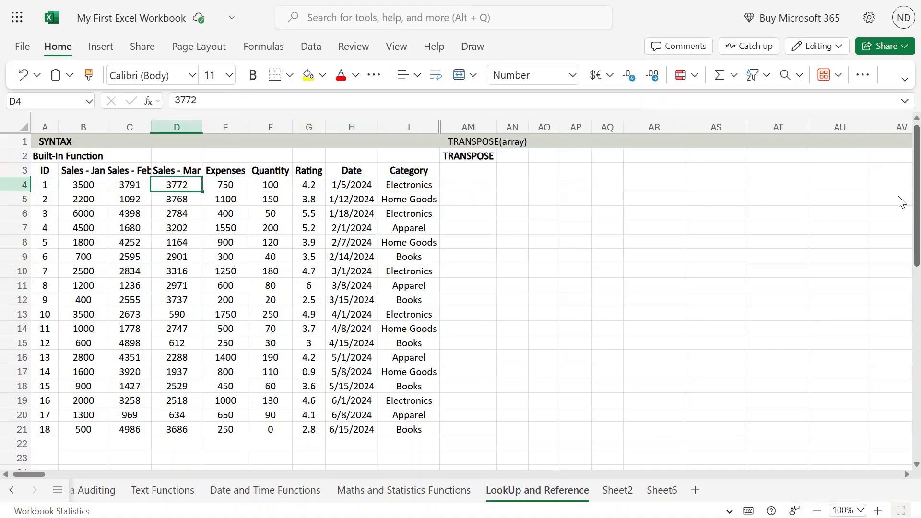
key("Left")
key("Left")
key("Up")
key("Left")
key("shift+Down")
key("shift+Down")
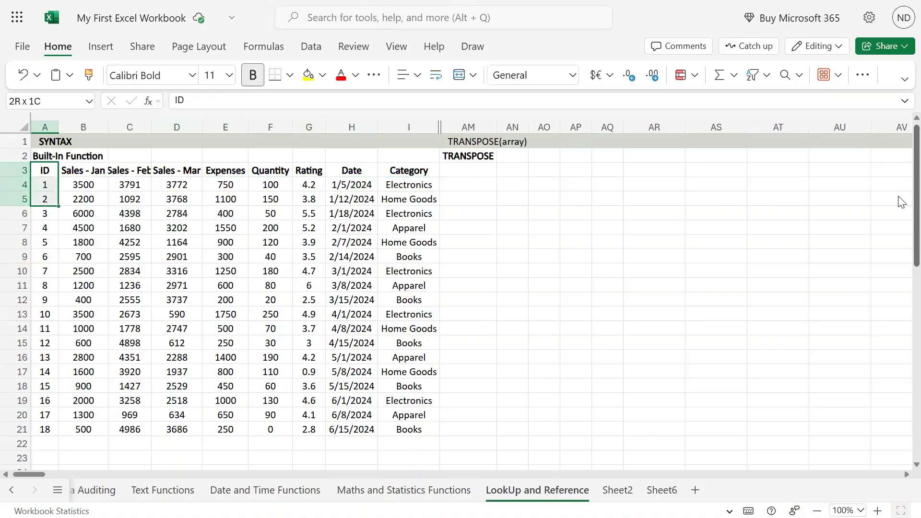
key("shift+Down")
key("shift+Down")
key("shift+Right")
key("shift+Right")
key("shift+Right")
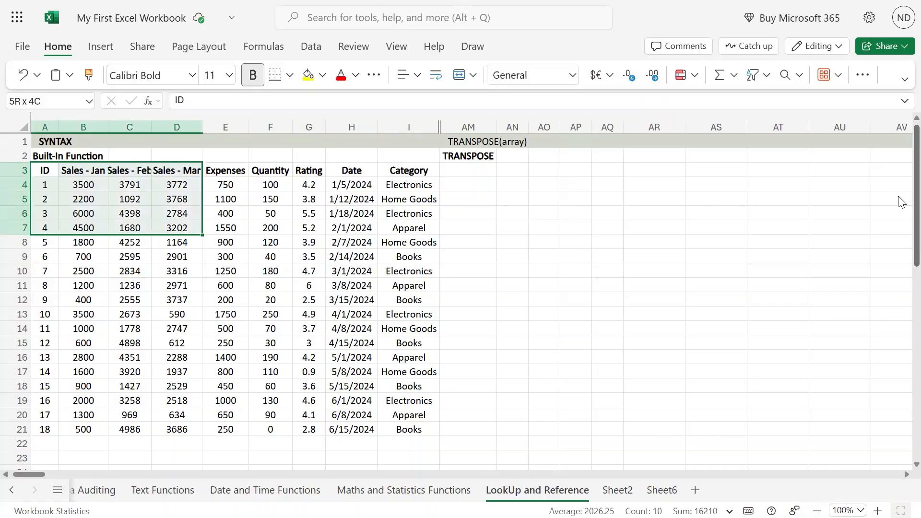
Start a TRANSPOSE formula in cell AM4, below the TRANSPOSE heading
key("Right")
key("Right")
key("Right")
key("Right")
key("Right")
key("Right")
key("Right")
key("Right")
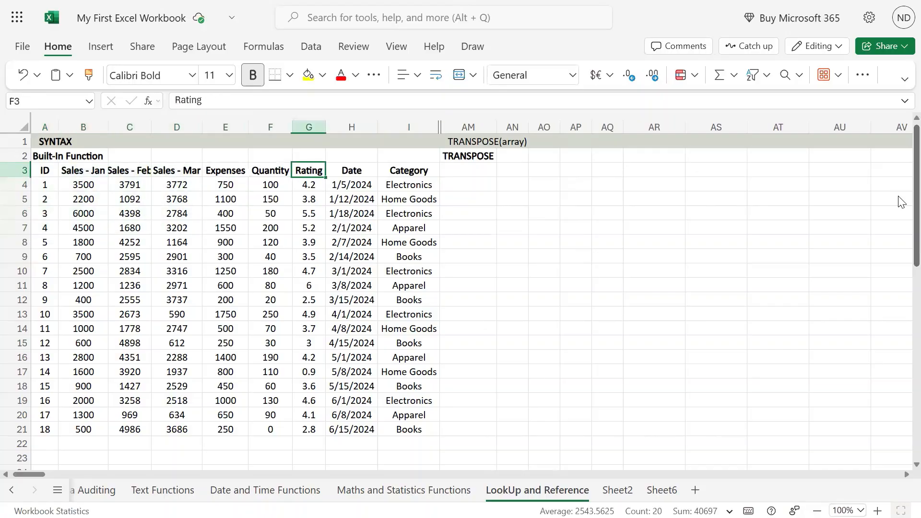
key("Down")
type("=")
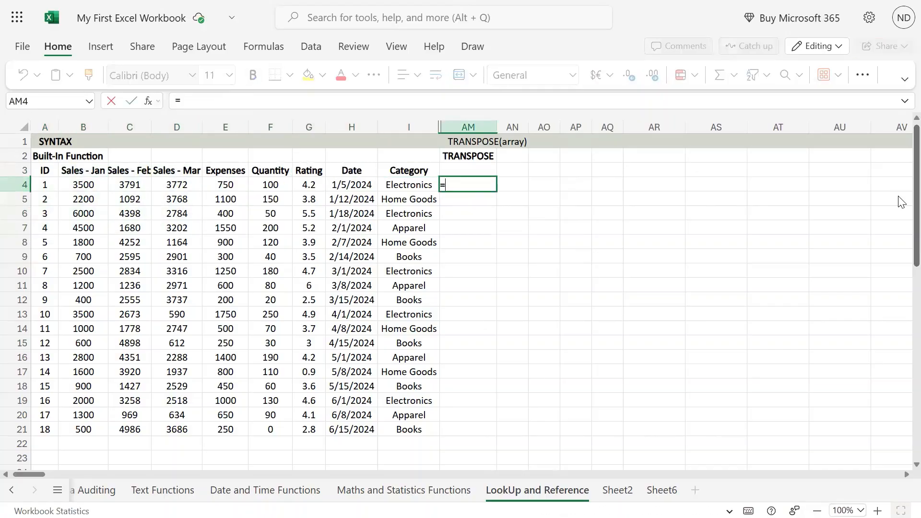
type("trans")
key("Down")
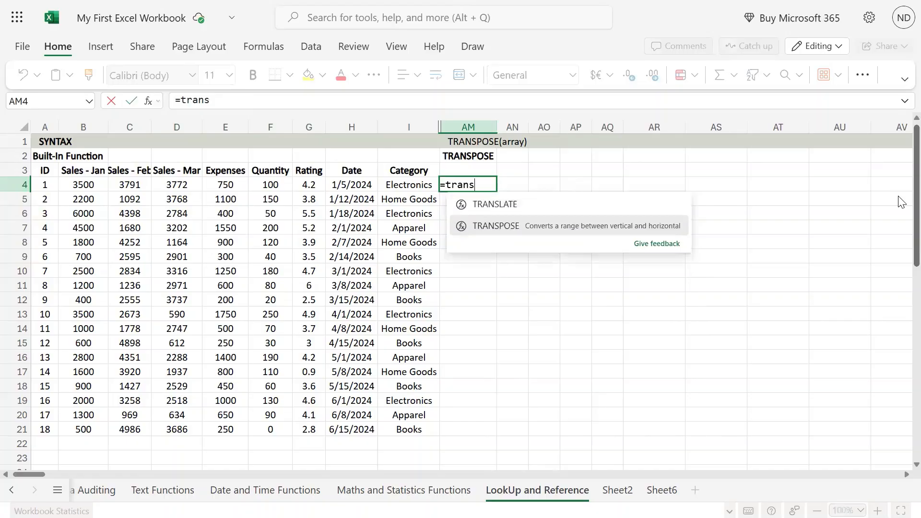
key("Tab")
Set the formula's array to the source range A3:D8 and enter it in AM4
key("Left")
key("Left")
key("Left")
key("Left")
key("Left")
key("Left")
key("Left")
key("Left")
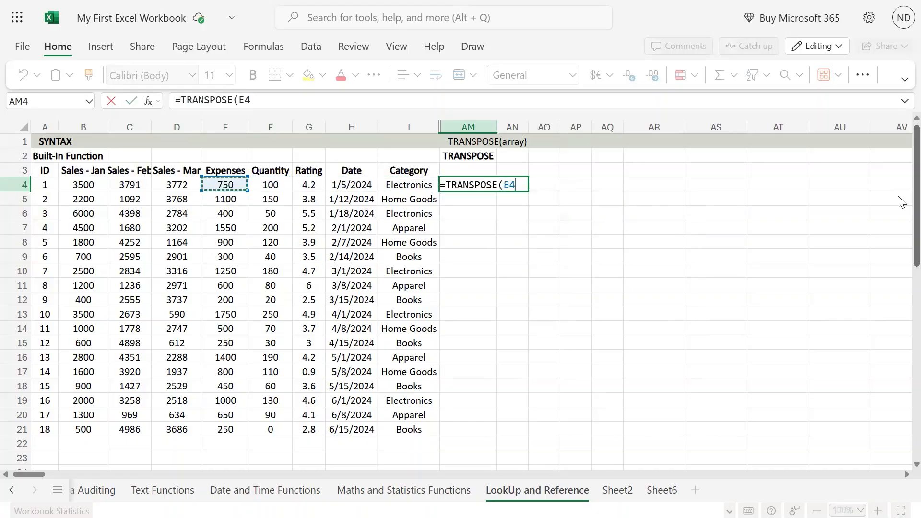
key("Left")
key("Up")
key("shift+Down")
key("shift+Down")
key("shift+Down")
key("shift+Down")
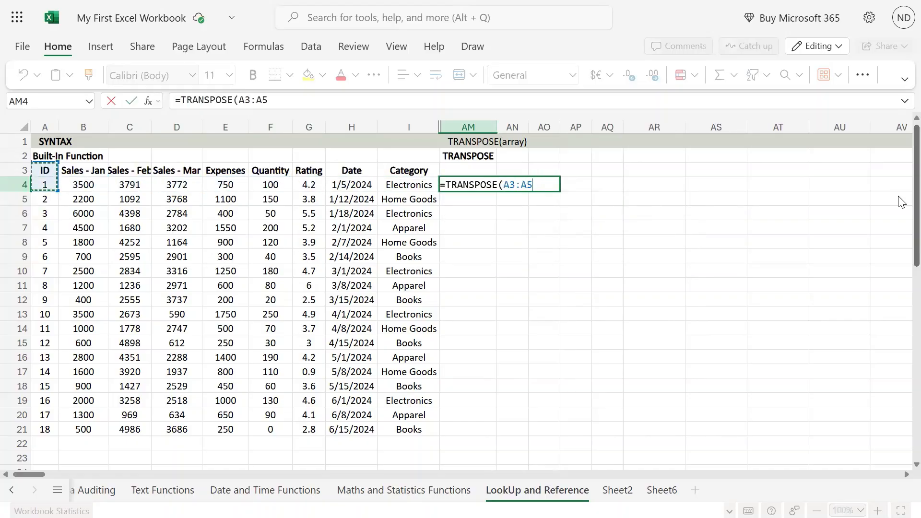
key("shift+Down")
key("shift+Down")
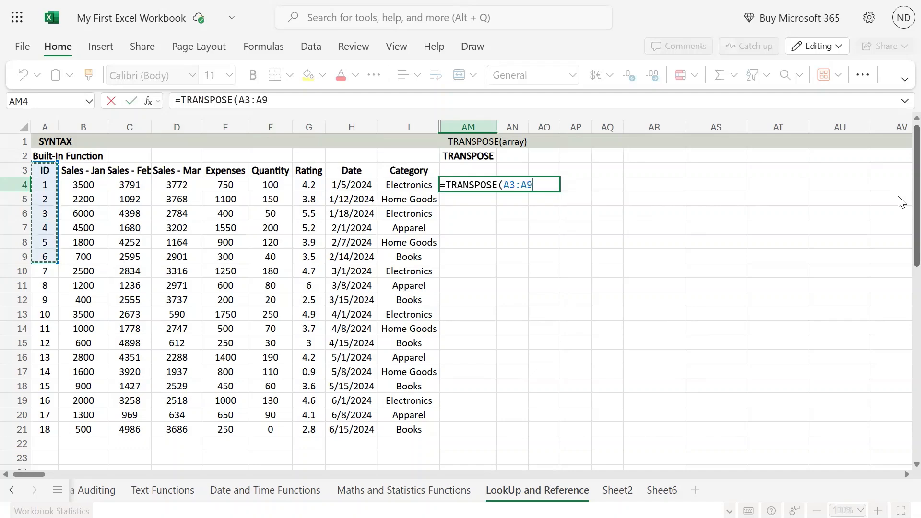
key("shift+Up")
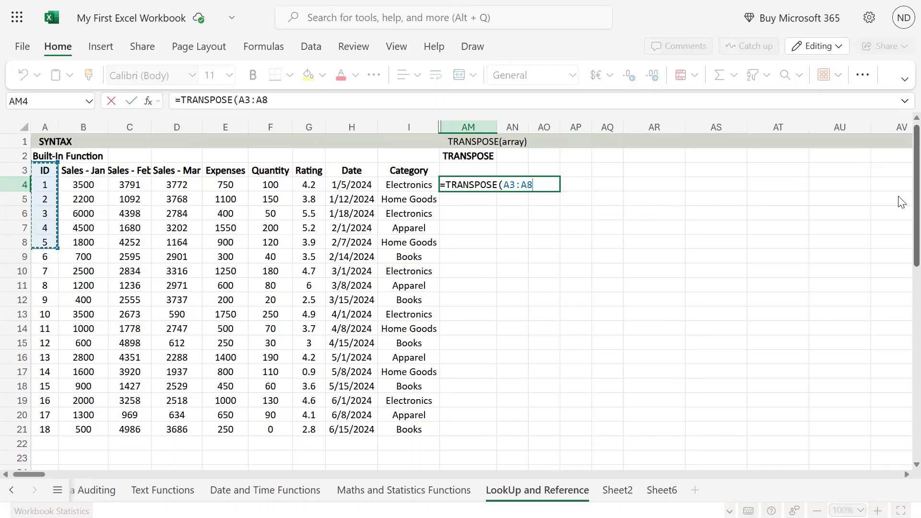
key("shift+Right")
key("shift+Right")
key("shift+Right")
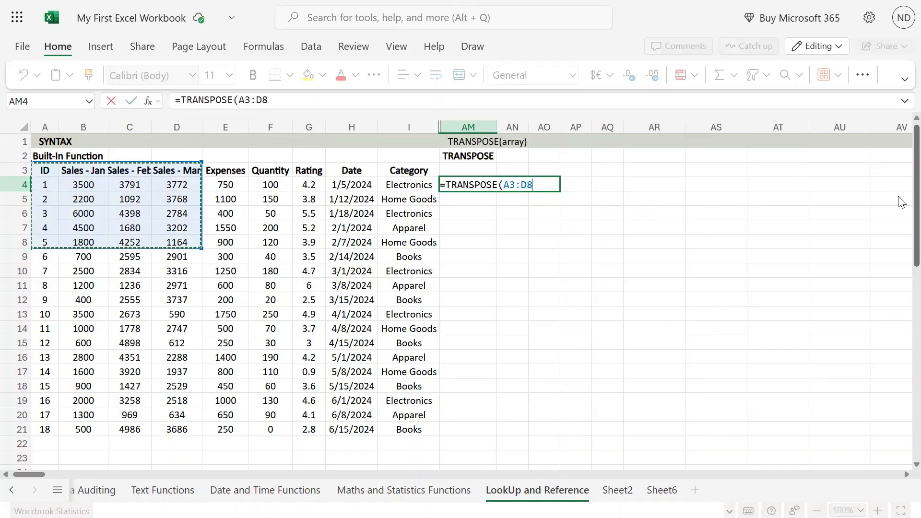
key("Return")
key("Up")
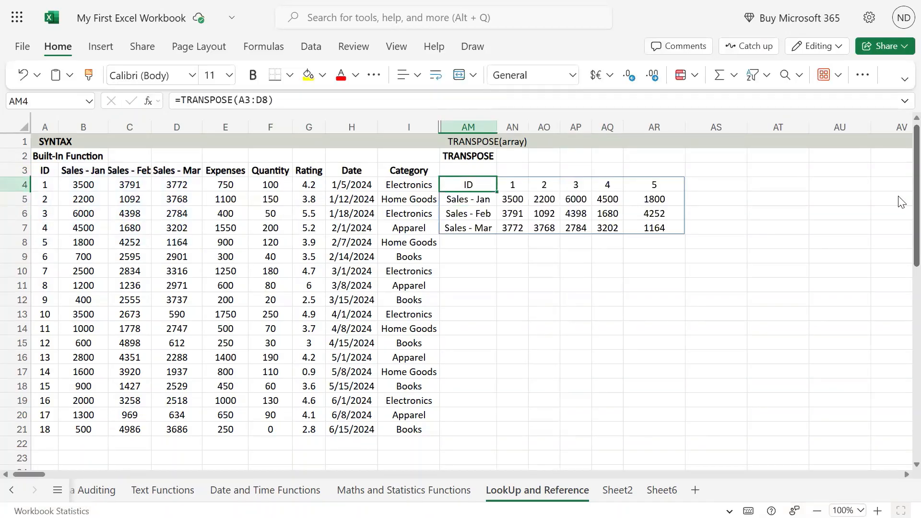
Highlight the month labels in AM5:AM7 and the ID row AM4:AR4 to examine the transposed headings
key("Down")
key("shift+Down")
key("shift+Down")
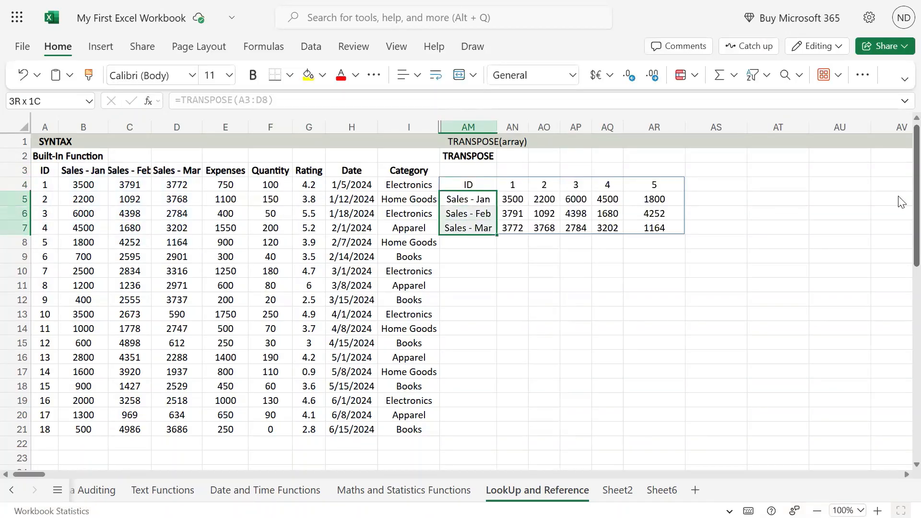
key("Up")
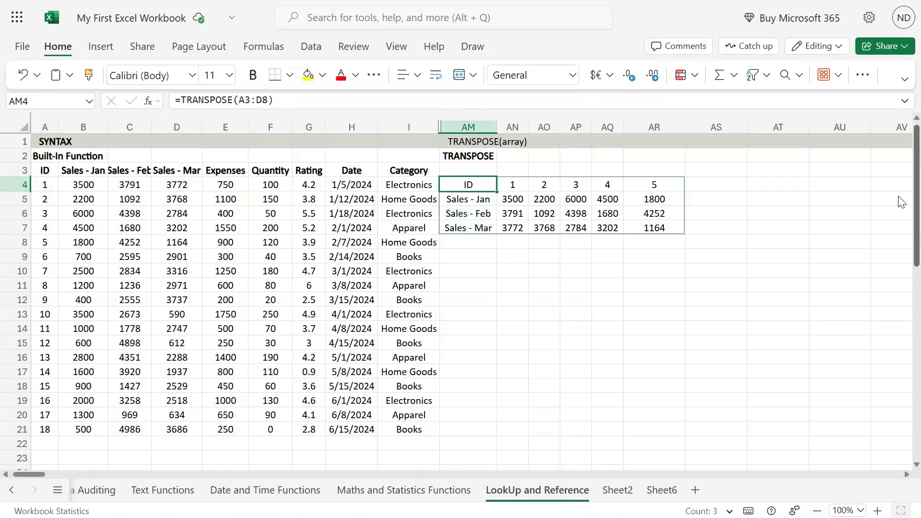
key("shift+Right")
key("shift+Right")
key("shift+Right")
key("shift+Right")
Highlight AN5:AR7 to examine the transposed sales values
key("shift+Right")
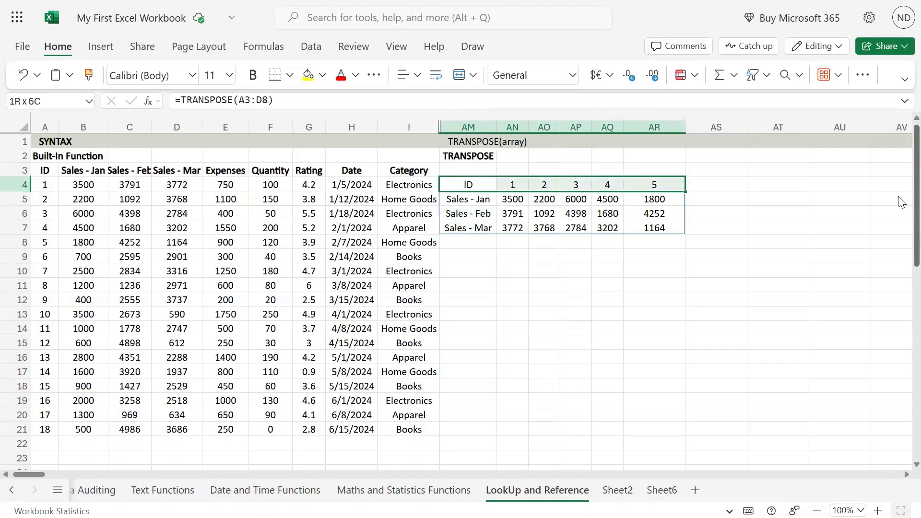
key("Down")
key("Right")
key("shift+Down")
key("shift+Down")
key("shift+Right")
key("shift+Right")
key("shift+Right")
key("shift+Right")
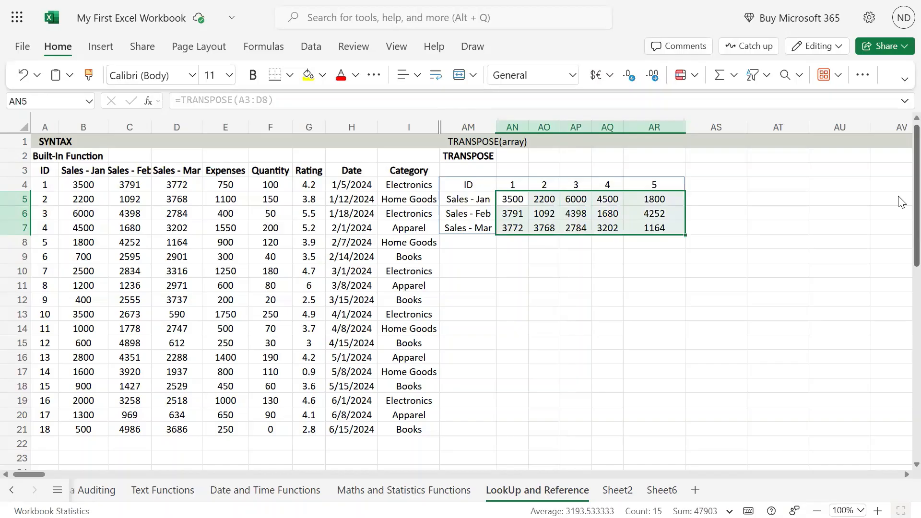
Clear the transposed block AM4:AR7 and return to cell AM4
mouse_move(460, 2)
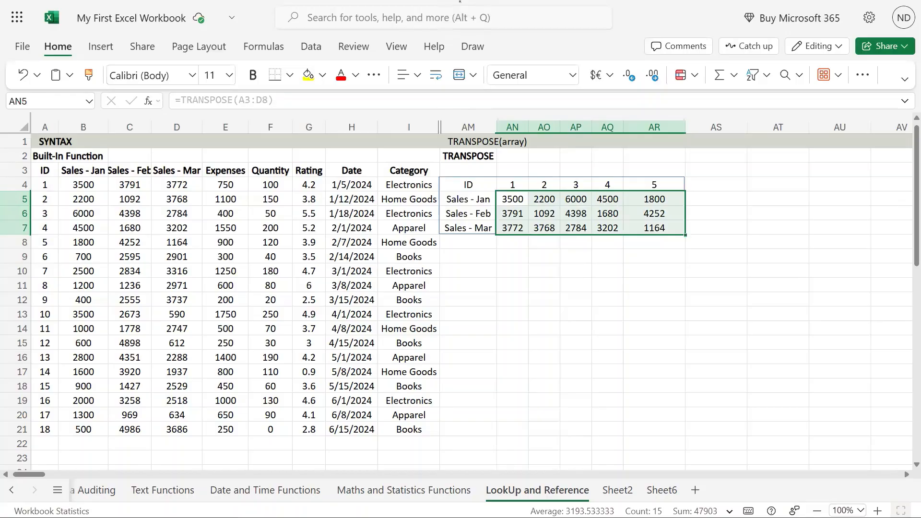
left_click_drag(482, 187, 667, 225)
key("Delete")
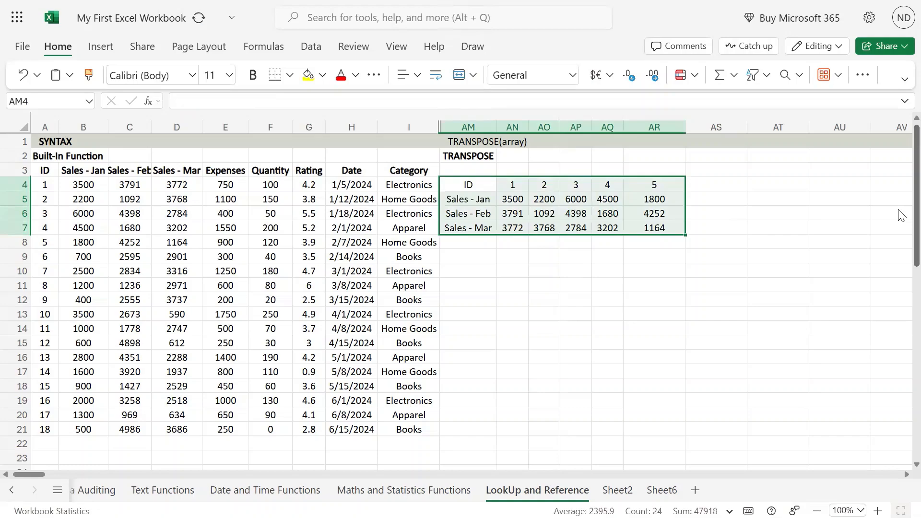
key("Left")
key("Right")
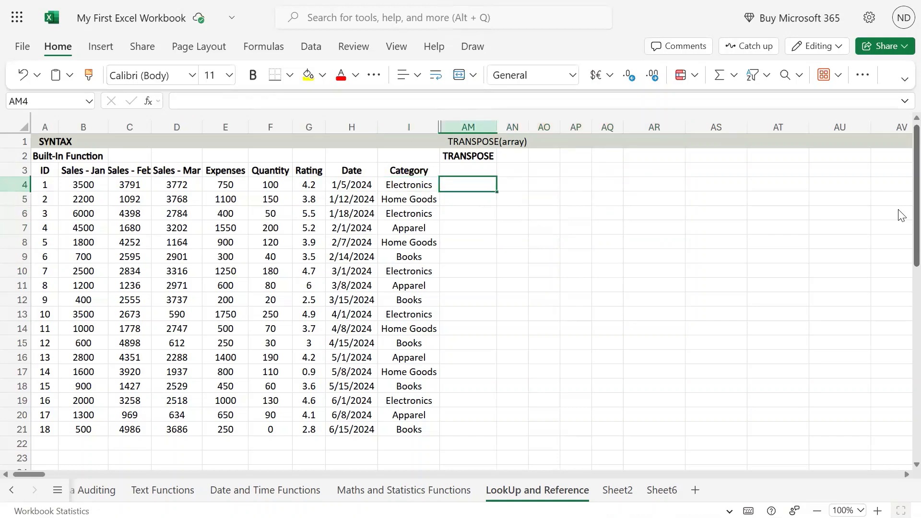
Start a TRANSPOSE formula in AM4 with its array reference at the Category header, I3
type("=tr")
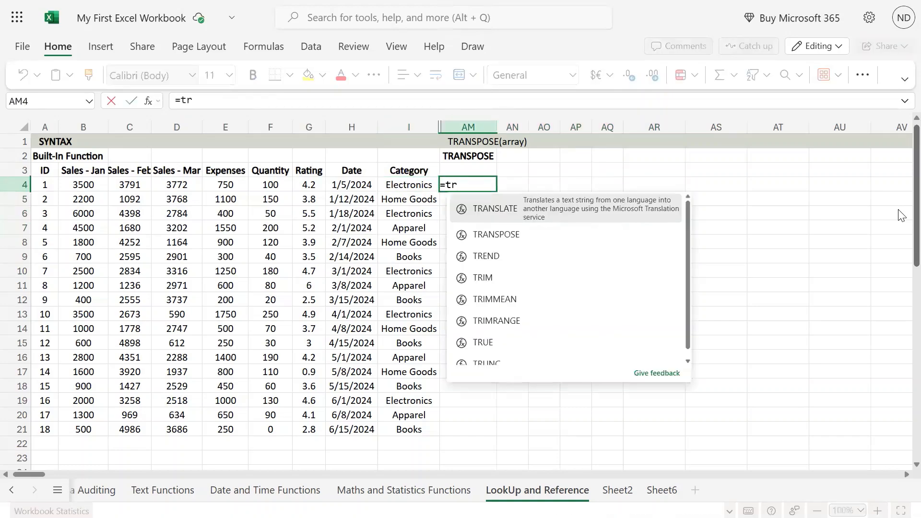
key("Down")
key("Tab")
key("Left")
key("Left")
key("Left")
key("Left")
key("Left")
key("Left")
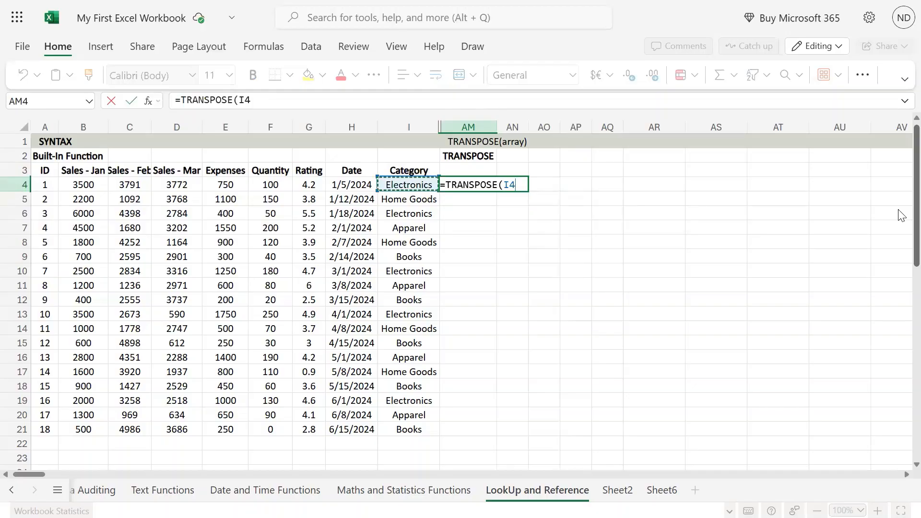
key("Up")
key("Up")
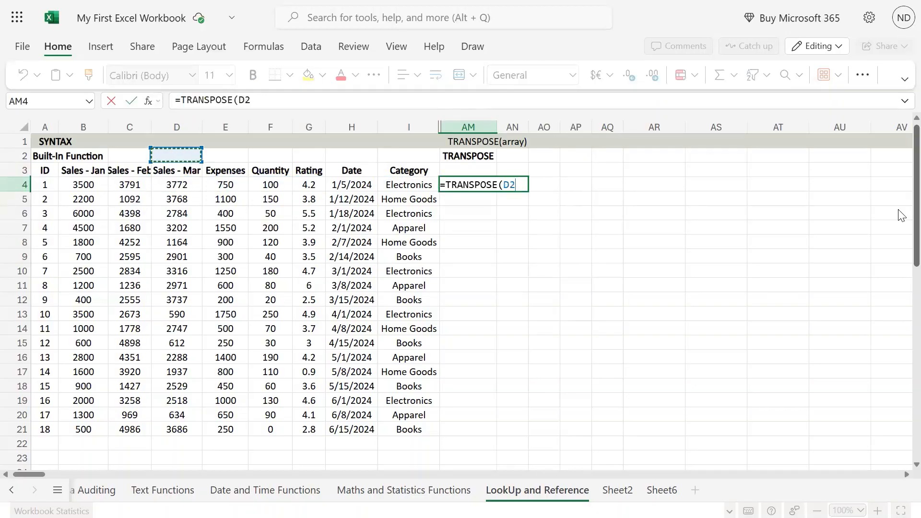
key("Right")
key("Left")
key("Left")
key("Left")
key("Left")
key("Right")
key("Right")
key("Right")
key("Right")
key("Right")
key("Right")
key("Right")
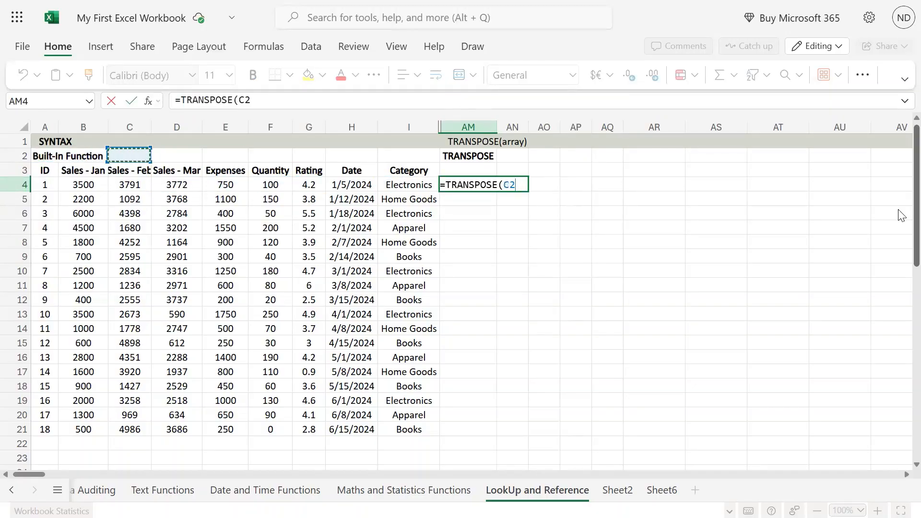
key("Down")
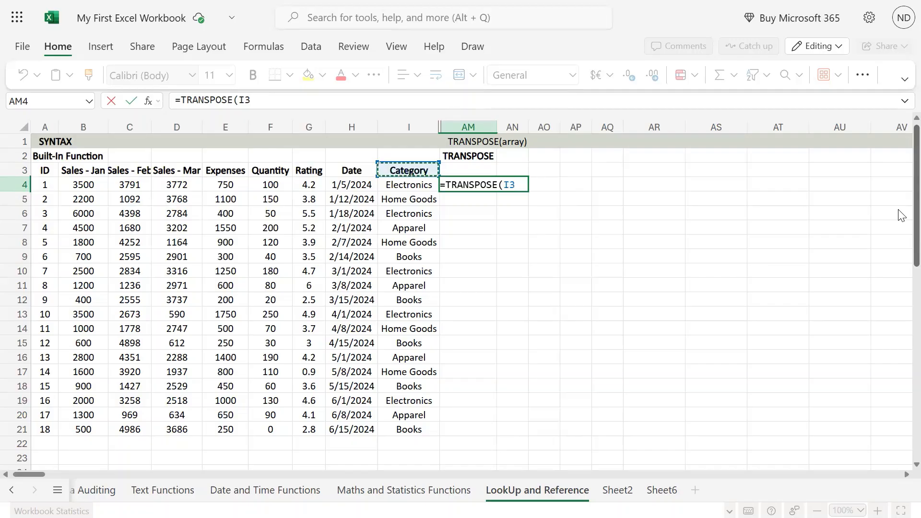
Try the whole Category column, I3:I21, as the formula's array
key("ctrl+shift+Down")
key("Up")
key("Up")
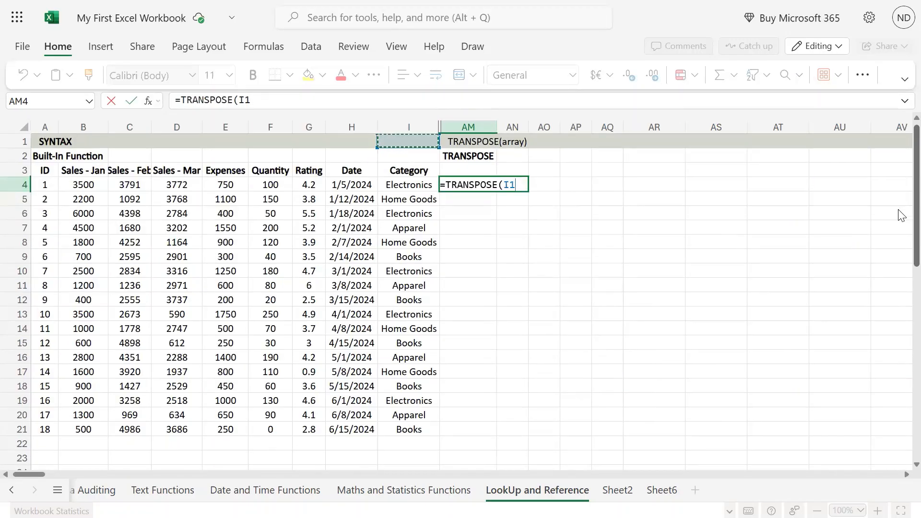
key("Down")
key("Down")
key("Down")
key("Up")
key("ctrl+shift+Down")
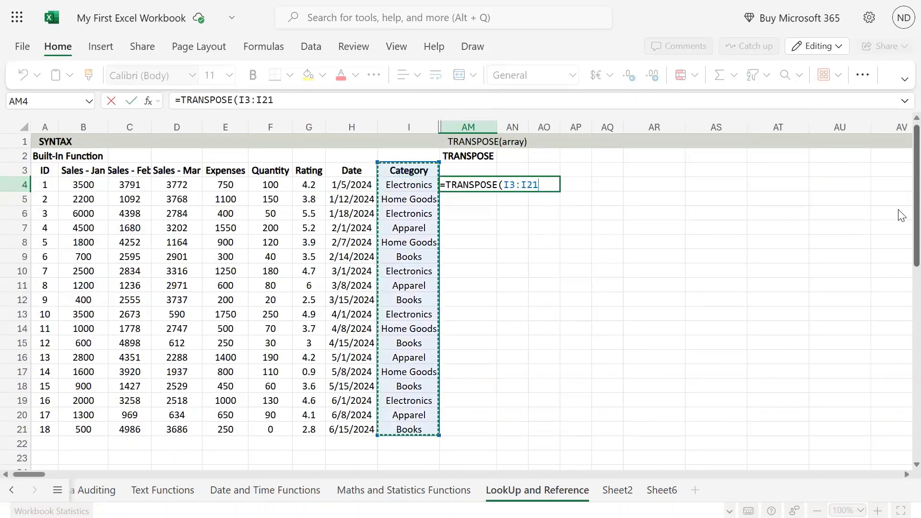
Limit the array to the Category cells I3:I9 and enter the TRANSPOSE formula in AM4
key("Up")
key("Down")
key("shift+Down")
key("shift+Down")
key("shift+Down")
key("shift+Down")
key("shift+Down")
key("shift+Down")
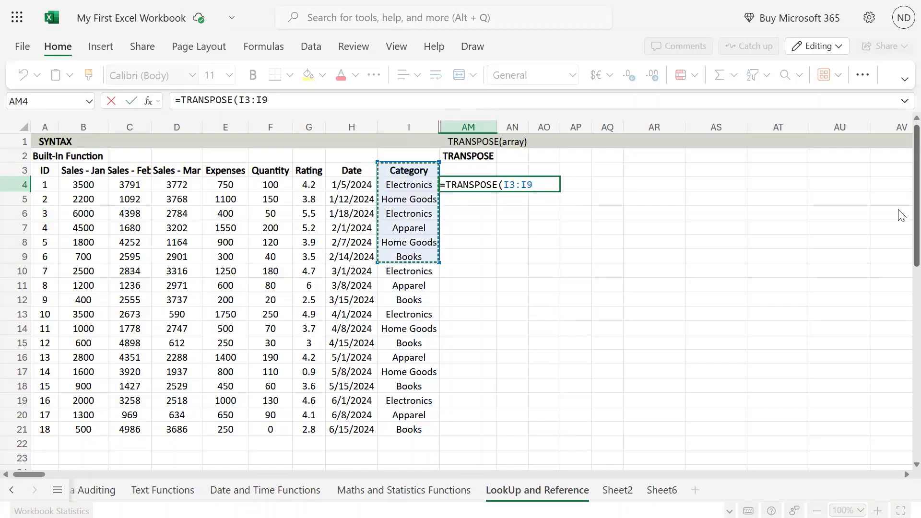
key("Return")
key("Up")
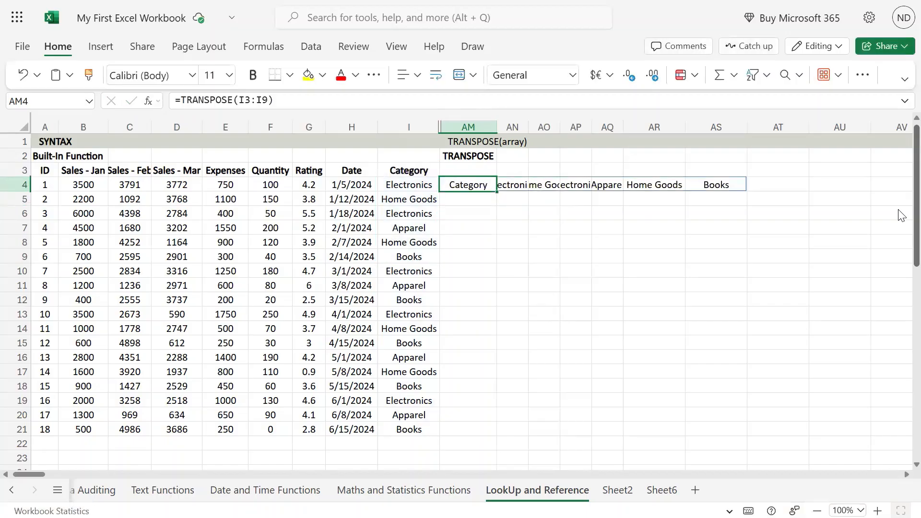
Highlight AM4:AS4 to examine the Category column laid out as a row
key("shift+Right")
key("shift+Right")
key("shift+Right")
key("shift+Right")
key("shift+Right")
key("shift+Right")
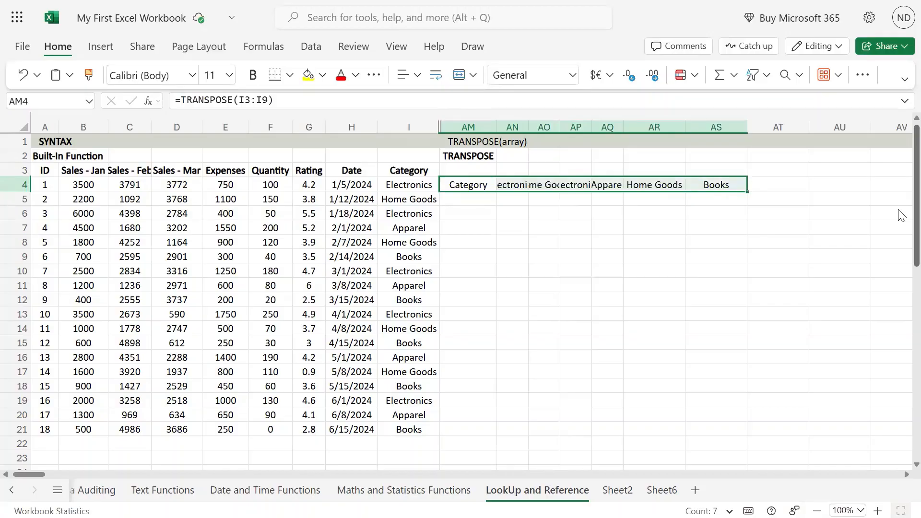
Clear the Category TRANSPOSE formula from cell AM4
key("Left")
key("Right")
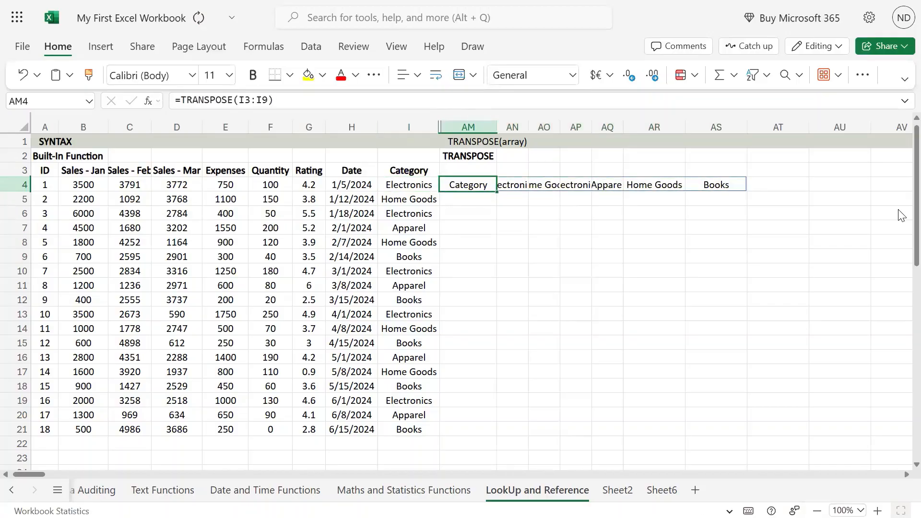
key("Delete")
type("=")
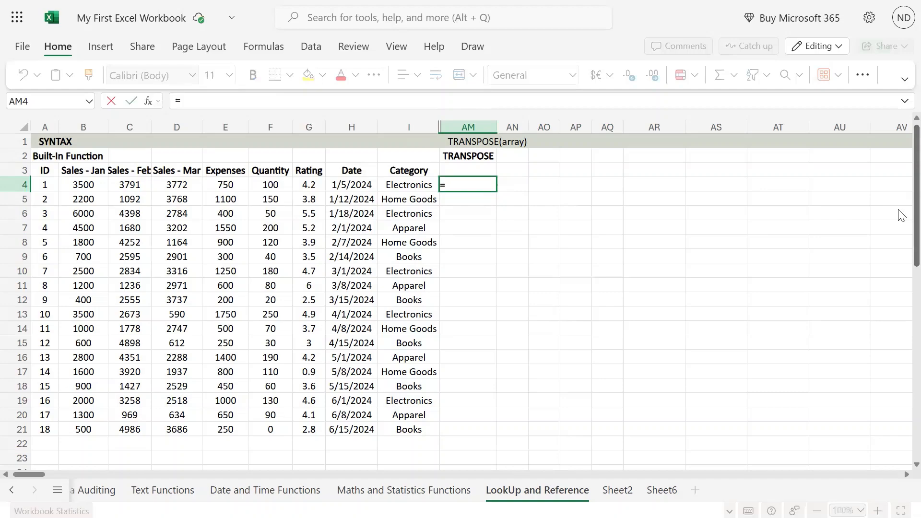
key("Escape")
Highlight the first record, A4:I4, to examine the row used as the next array
key("Left")
key("Left")
key("Left")
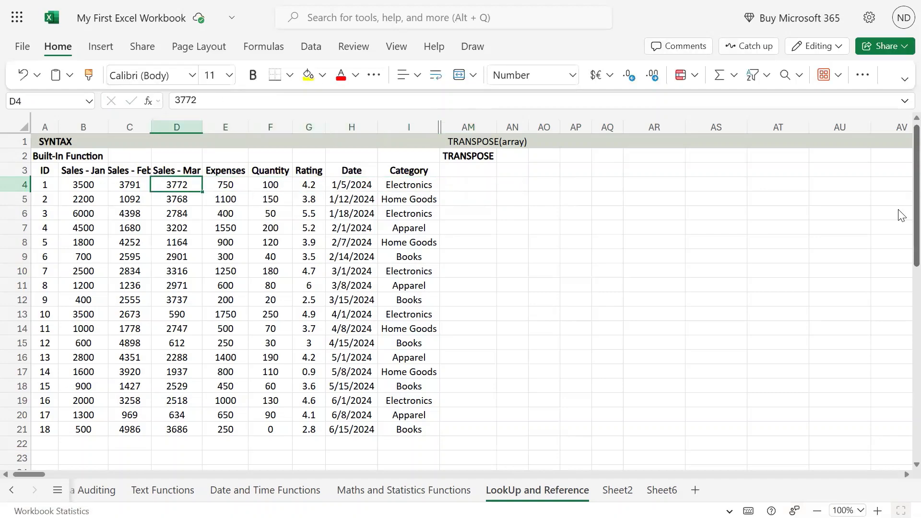
key("Left")
key("Left")
key("Left")
key("shift+Right")
key("shift+Right")
key("shift+Right")
key("shift+Right")
key("shift+Right")
key("shift+Right")
key("shift+Right")
key("shift+Right")
key("shift+Right")
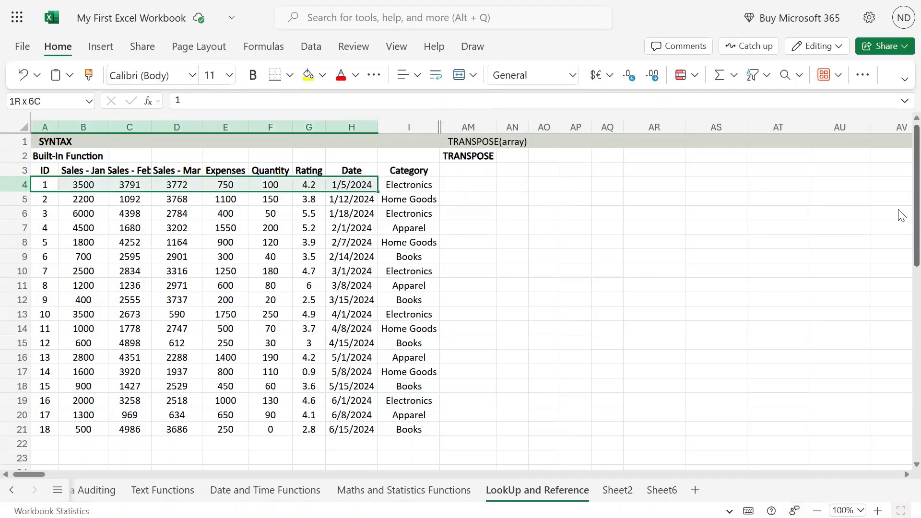
key("shift+Left")
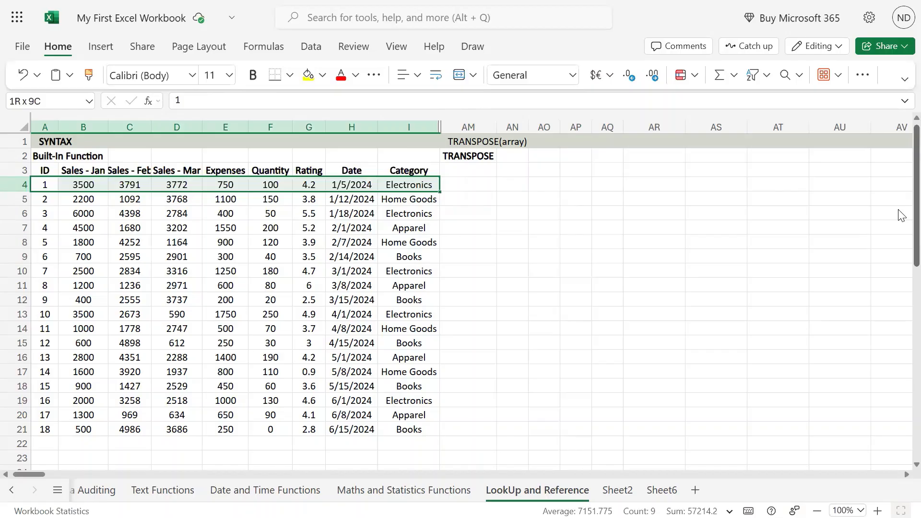
Start a TRANSPOSE formula in the empty cell AM4
key("Right")
key("Right")
key("Right")
key("Right")
key("Right")
key("Right")
key("Right")
key("Right")
key("Right")
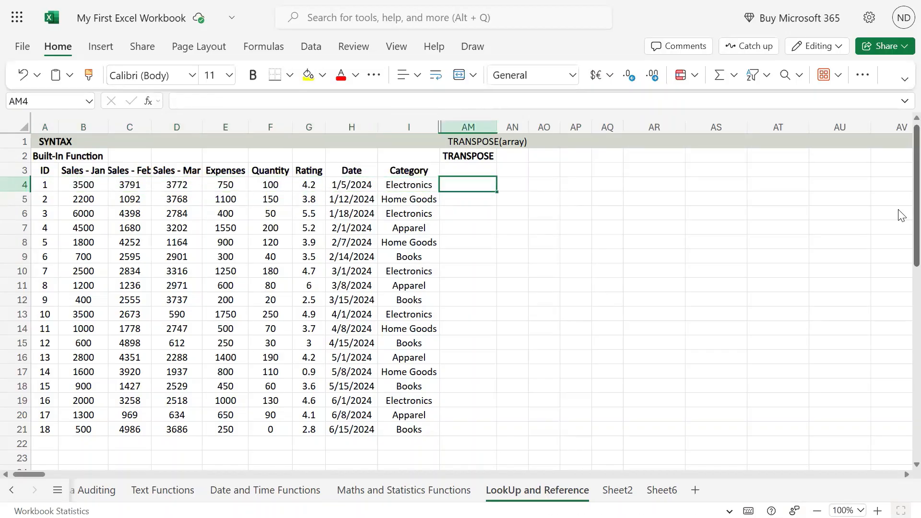
type("=")
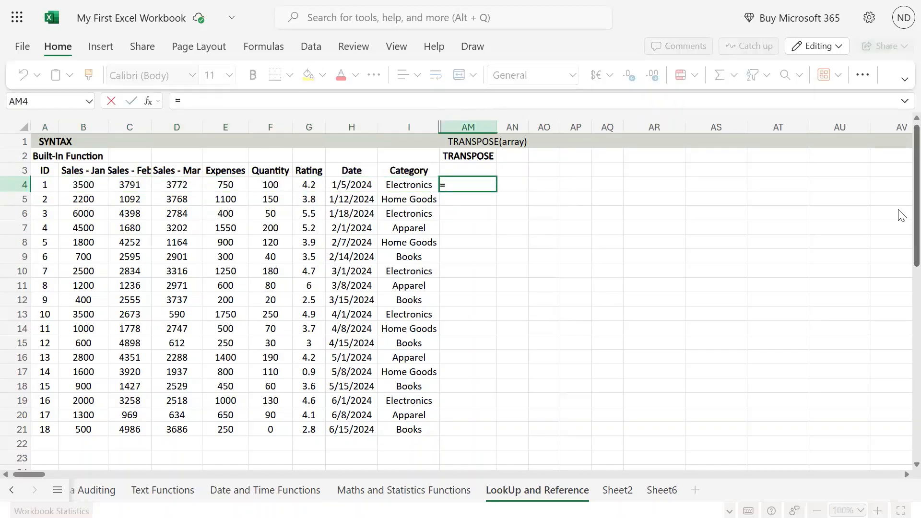
type("tr")
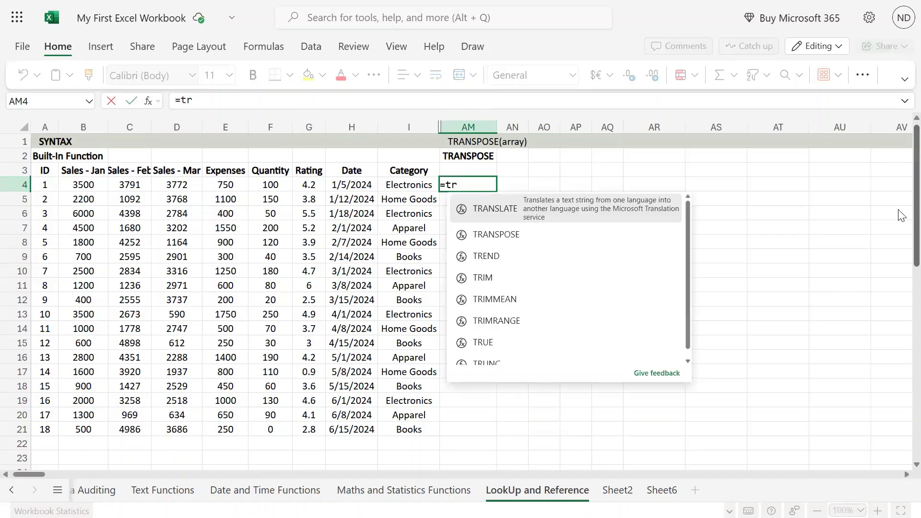
key("Down")
key("Tab")
Set the array to the first record's row, A4:I4, and enter the completed formula in AM4
key("Left")
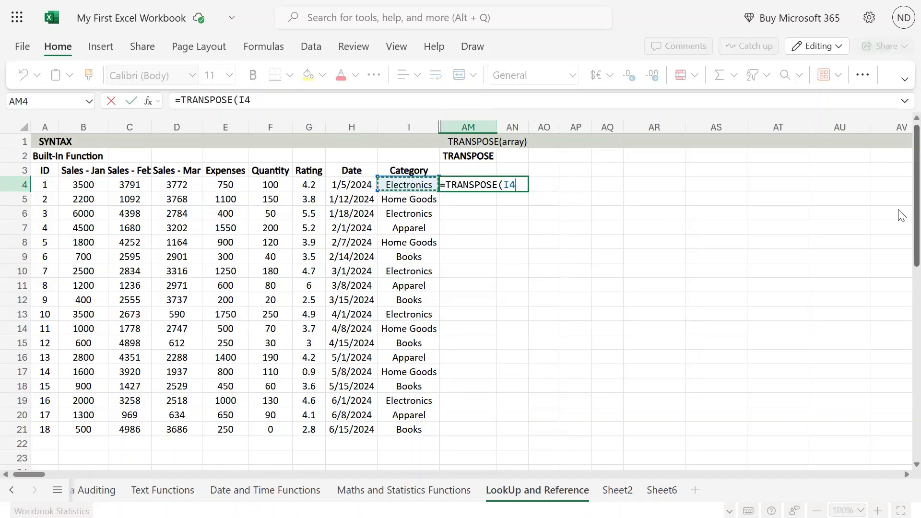
key("ctrl+Left")
key("shift+Right")
key("shift+Right")
key("shift+Right")
key("shift+Right")
key("shift+Right")
key("shift+Right")
key("shift+Right")
key("shift+Right")
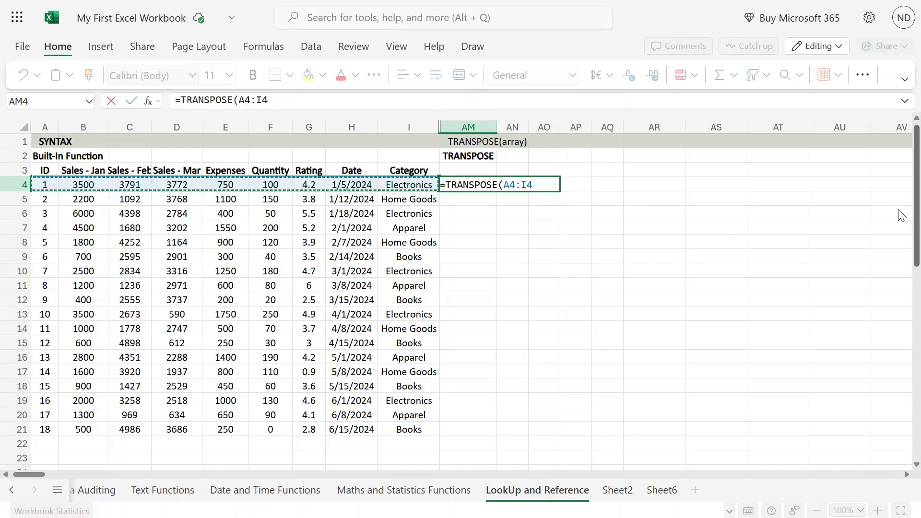
type(")")
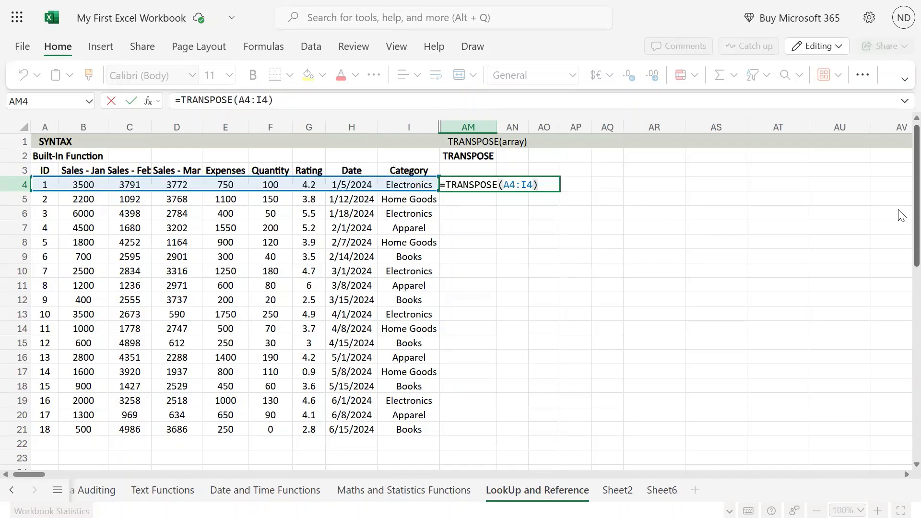
key("ctrl+Return")
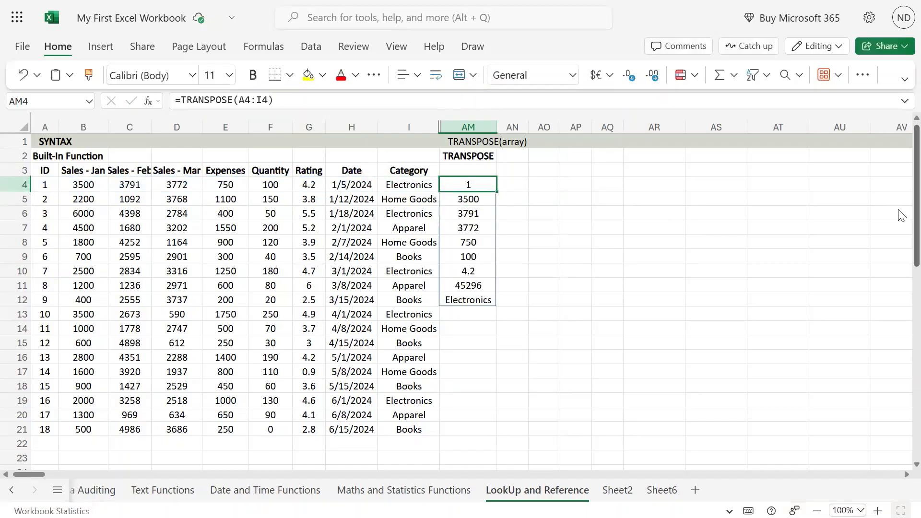
Highlight AM4:AM12 to examine the record transposed into a column
key("shift+Down")
key("shift+Down")
key("shift+Down")
key("shift+Down")
key("shift+Down")
key("shift+Down")
key("shift+Down")
key("shift+Down")
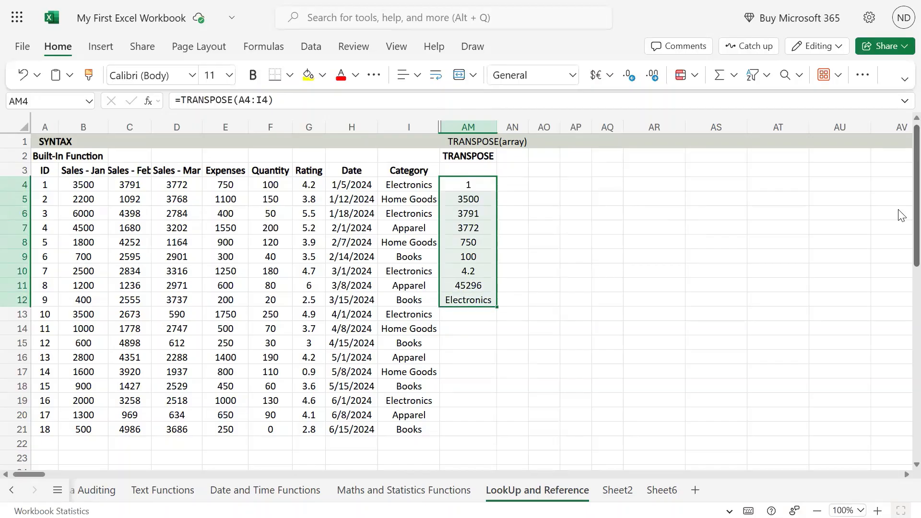
mouse_move(459, 1)
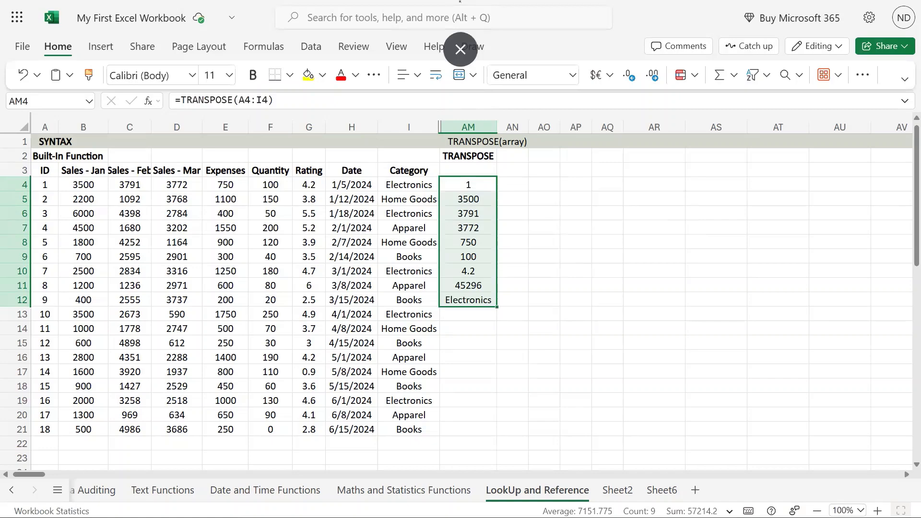